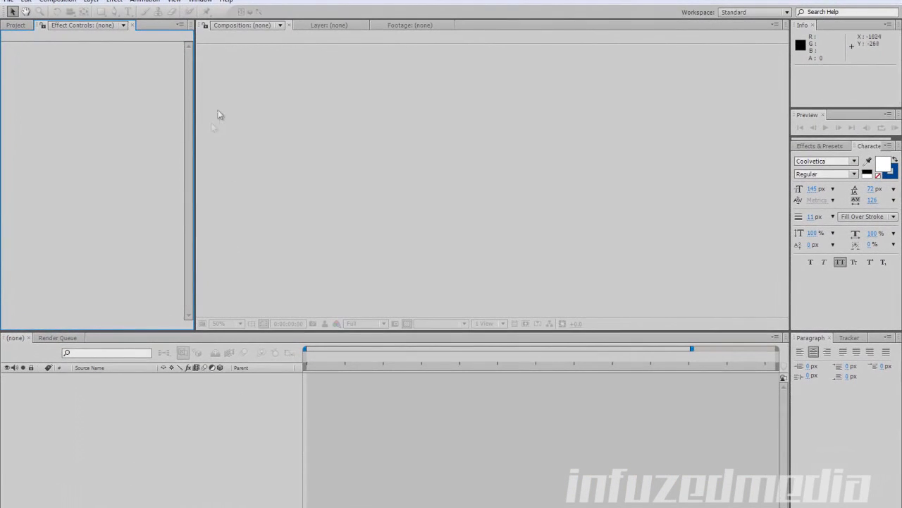
left_click(207, 146)
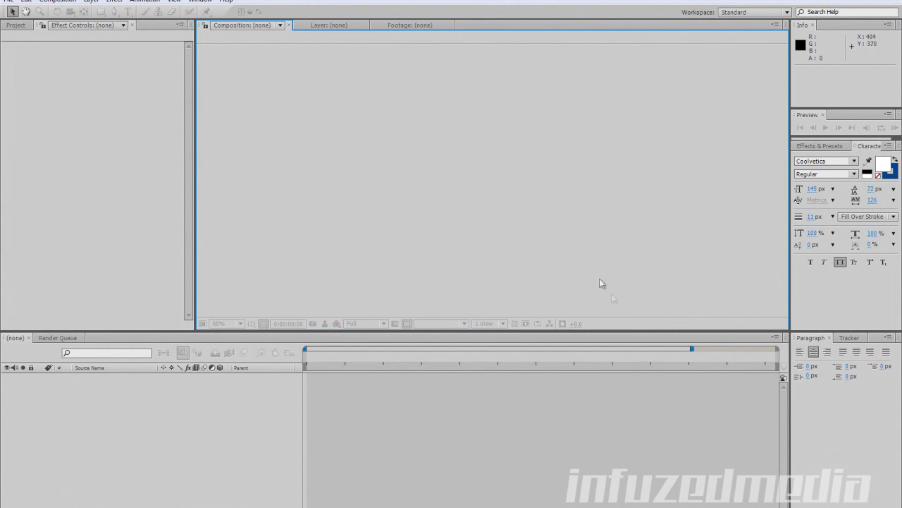
left_click(692, 348)
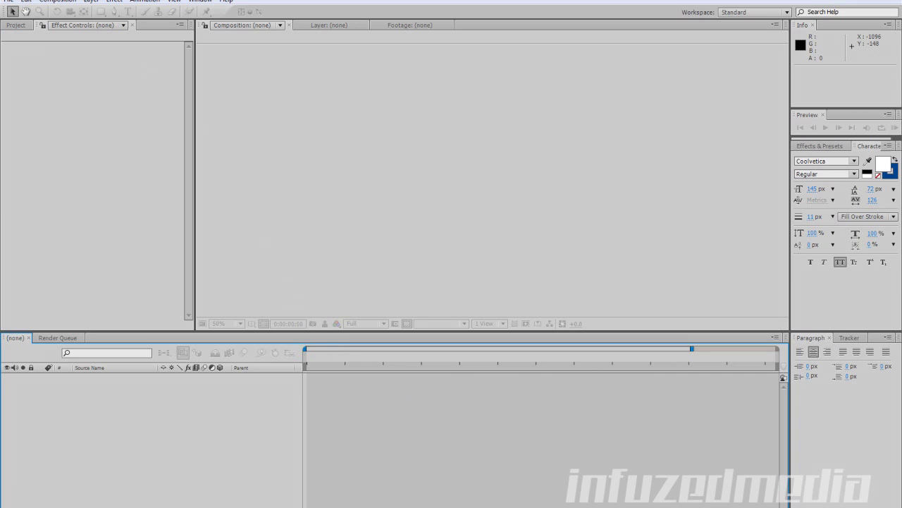
Start a new composition and name it Youtube Tutorial
left_click(73, 2)
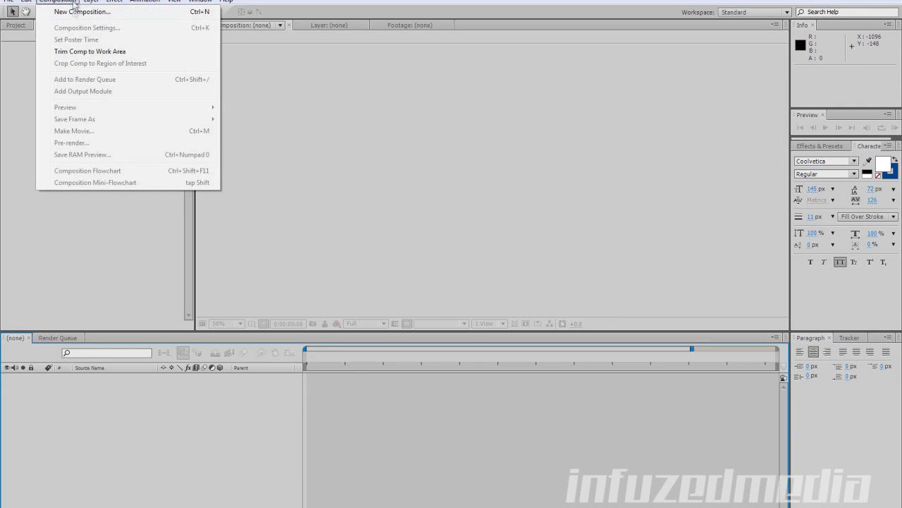
left_click(98, 10)
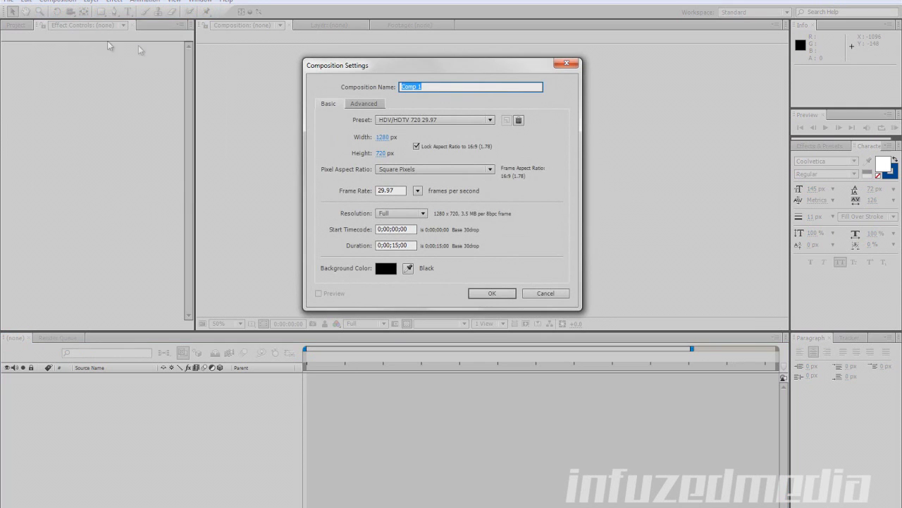
left_click(514, 86)
left_click_drag(380, 65, 362, 66)
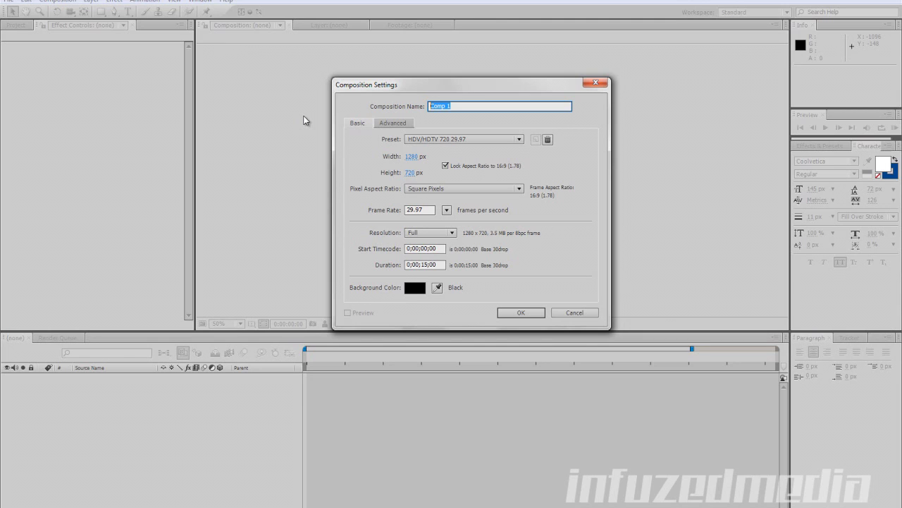
type("Youtube Tutorial")
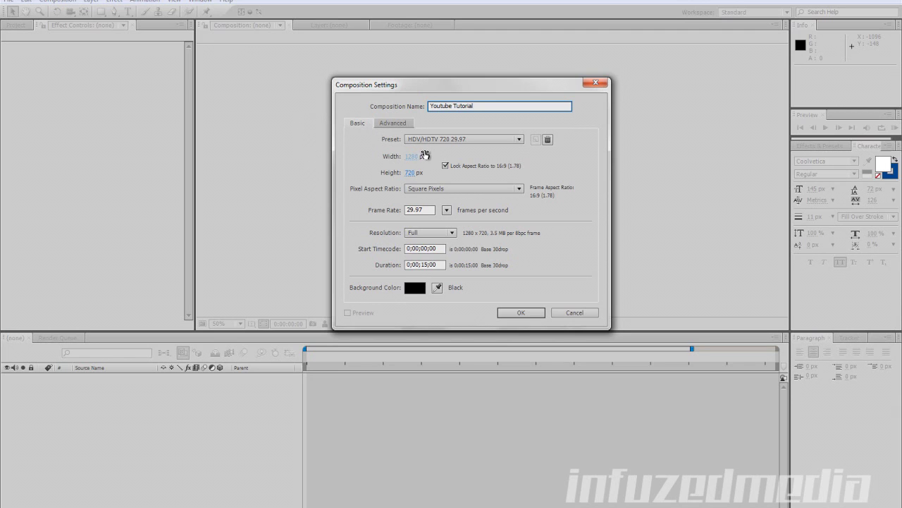
Review the preset, frame rate and duration, keep HDV/HDTV 720 29.97 at 15 seconds, and create the composition
left_click(458, 139)
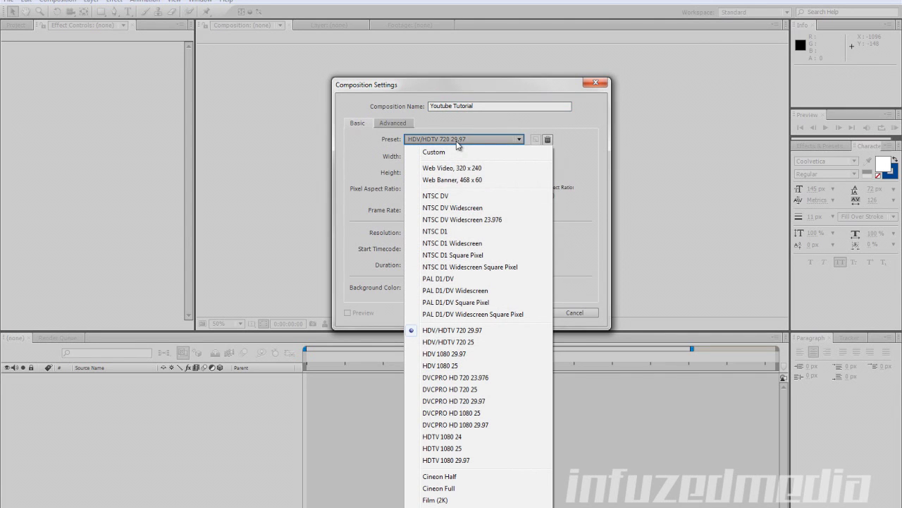
left_click(457, 141)
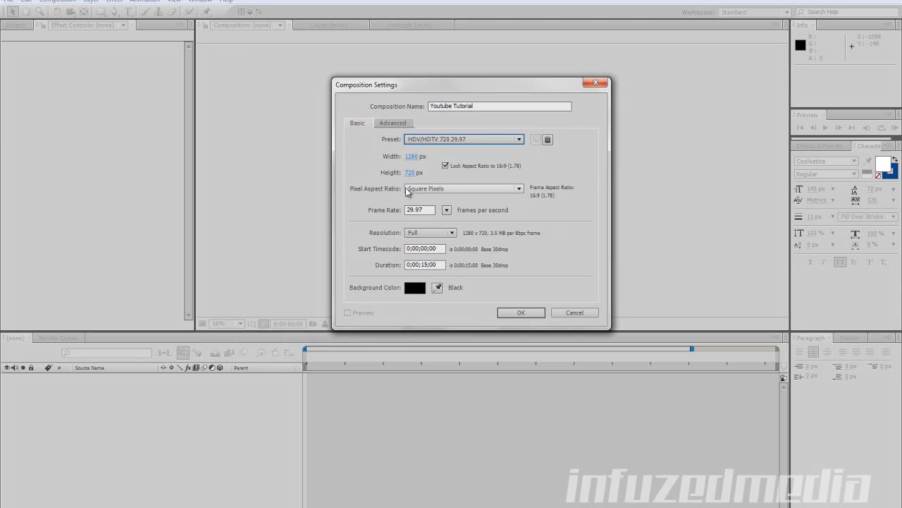
double_click(425, 210)
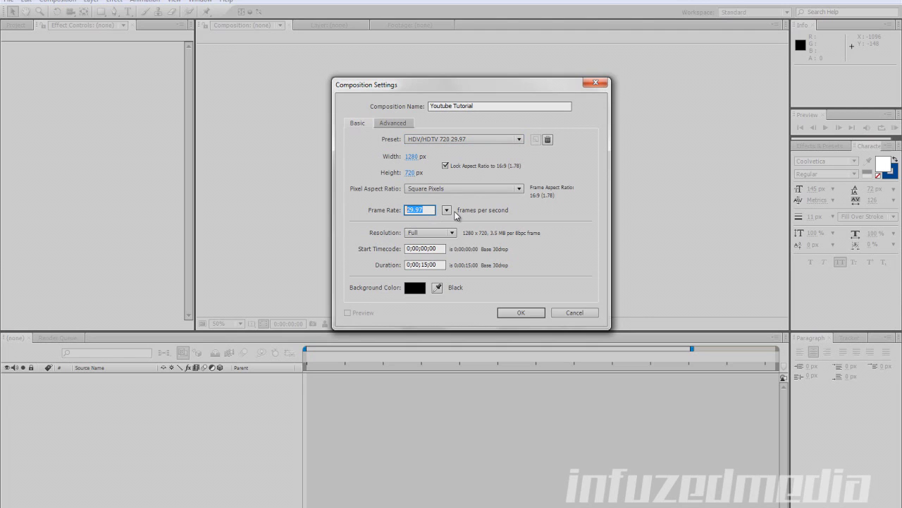
left_click(447, 209)
left_click(424, 265)
left_click(430, 265)
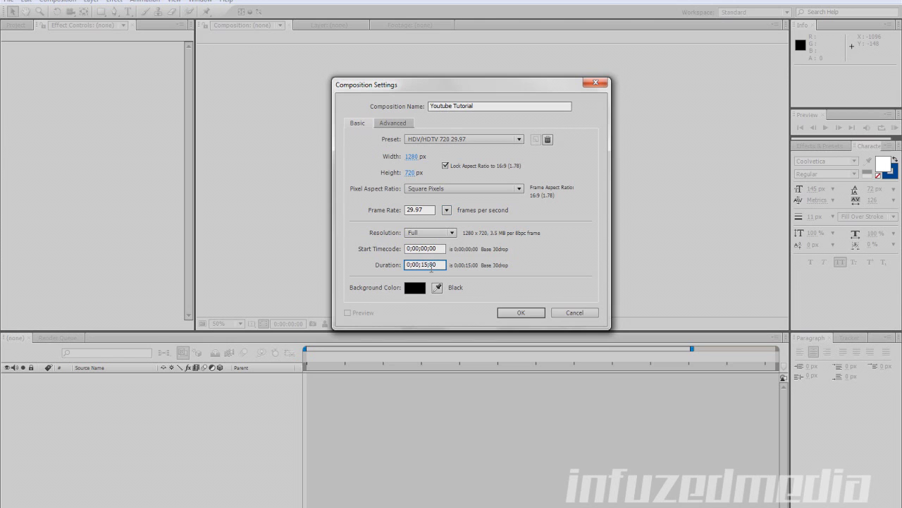
left_click(505, 312)
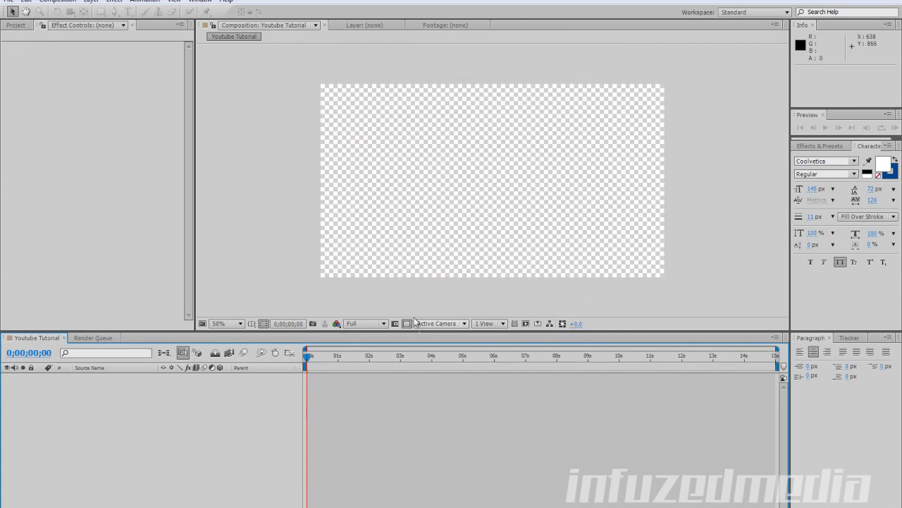
Scrub the current time through the empty timeline, stopping at about 0;00;01;06
left_click(521, 357)
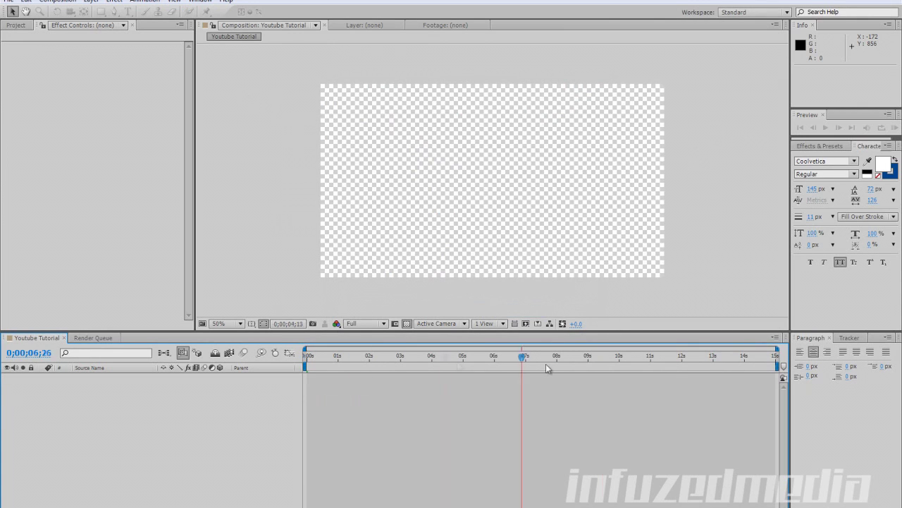
left_click_drag(547, 367, 344, 358)
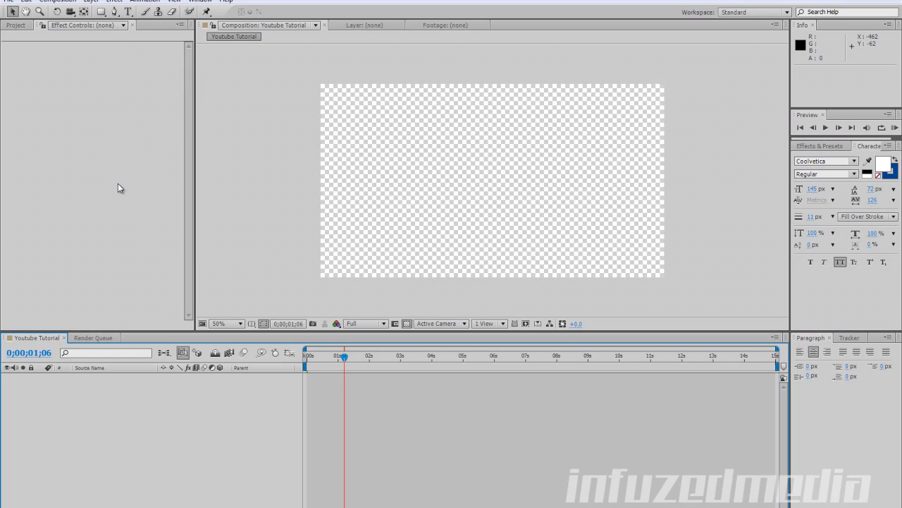
left_click(240, 138)
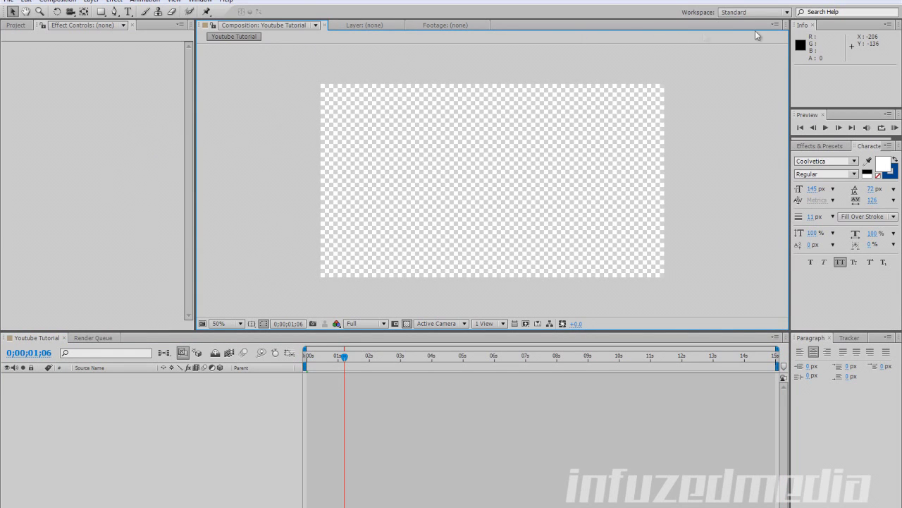
Create a white solid layer named Background at the full composition size of 1280 x 720 pixels
left_click(91, 1)
mouse_move(105, 11)
left_click(343, 26)
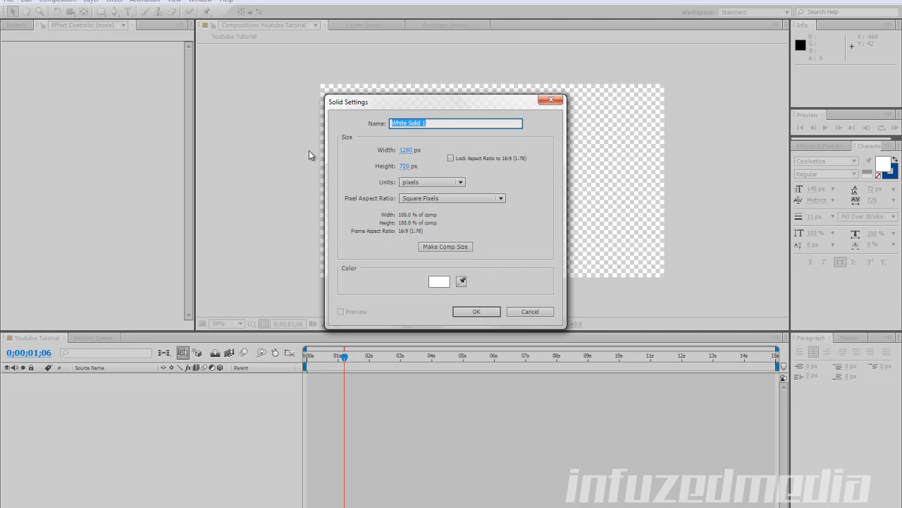
type("Background")
left_click(453, 250)
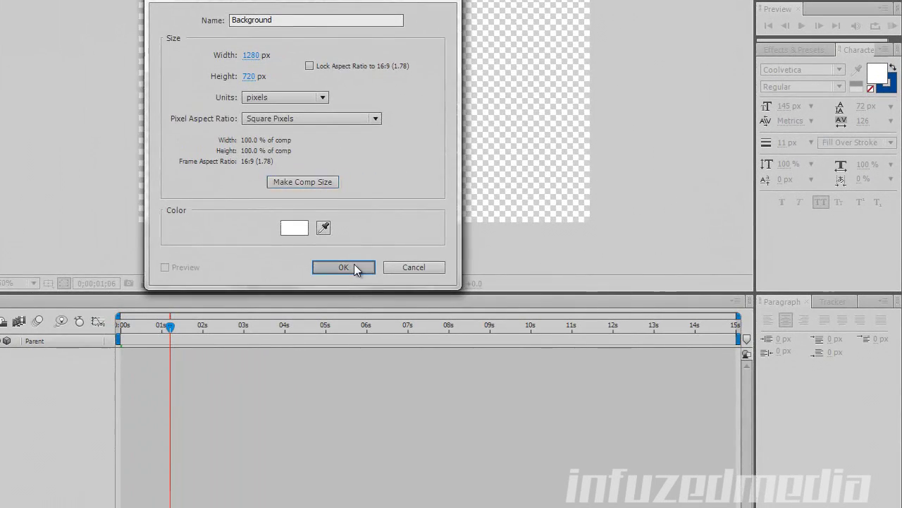
left_click(476, 311)
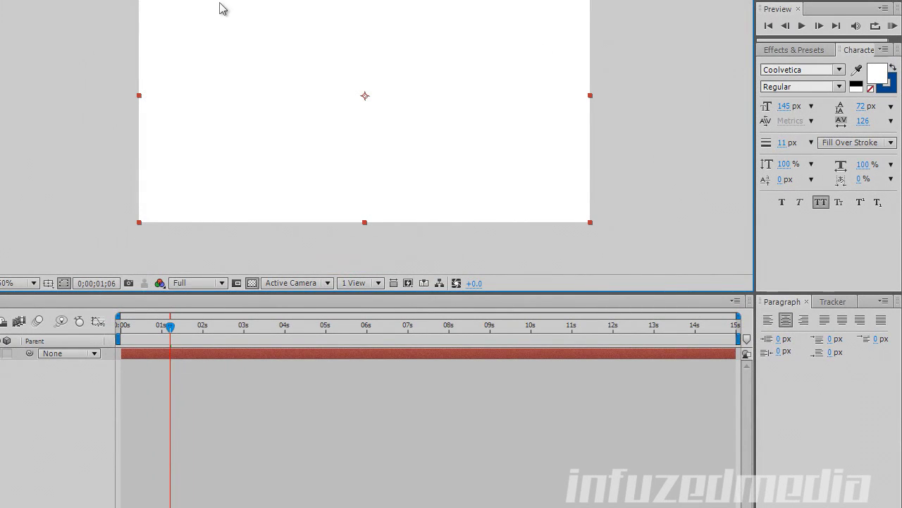
Apply the Ramp effect from the Generate category to the Background layer
left_click(788, 50)
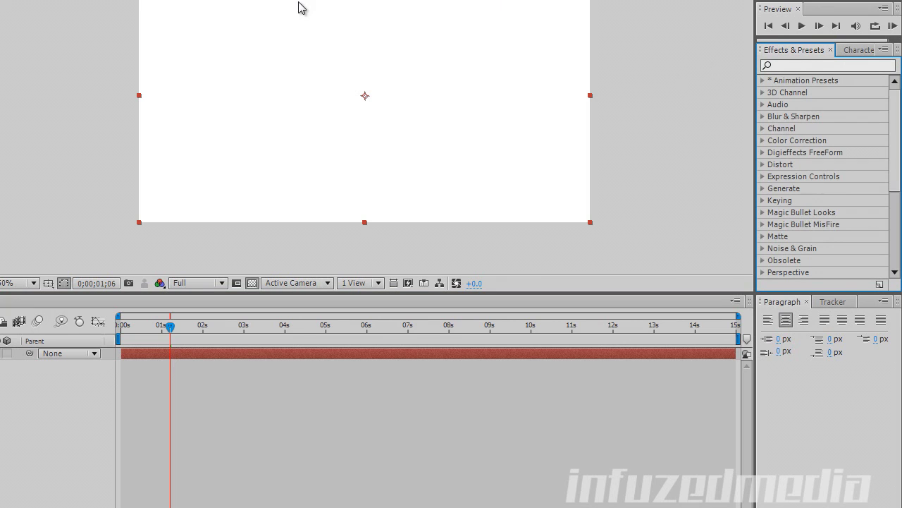
left_click(804, 66)
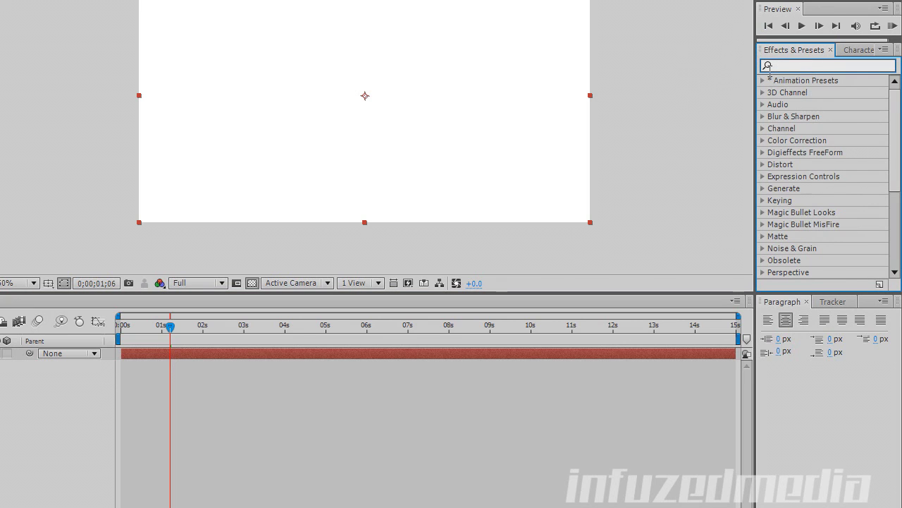
left_click(277, 34)
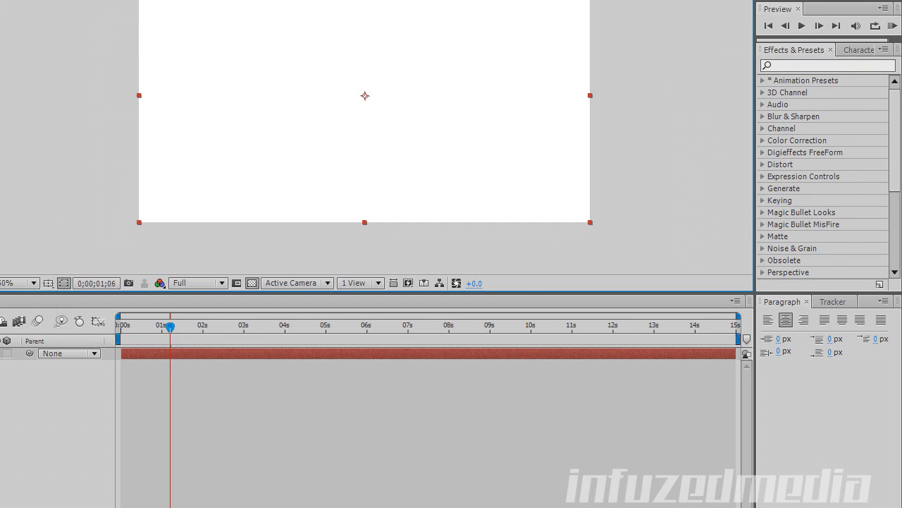
mouse_move(29, 49)
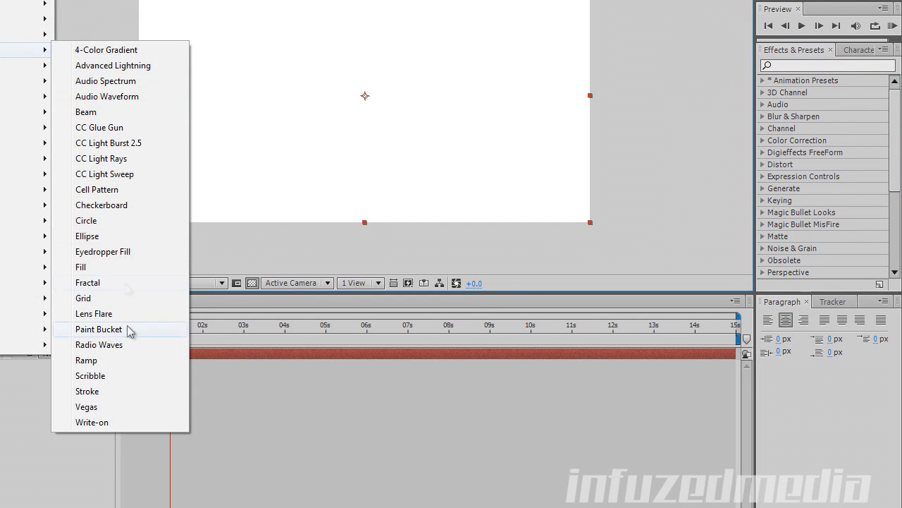
left_click(124, 360)
Search the effects library for ramp, and clear the search
left_click(830, 65)
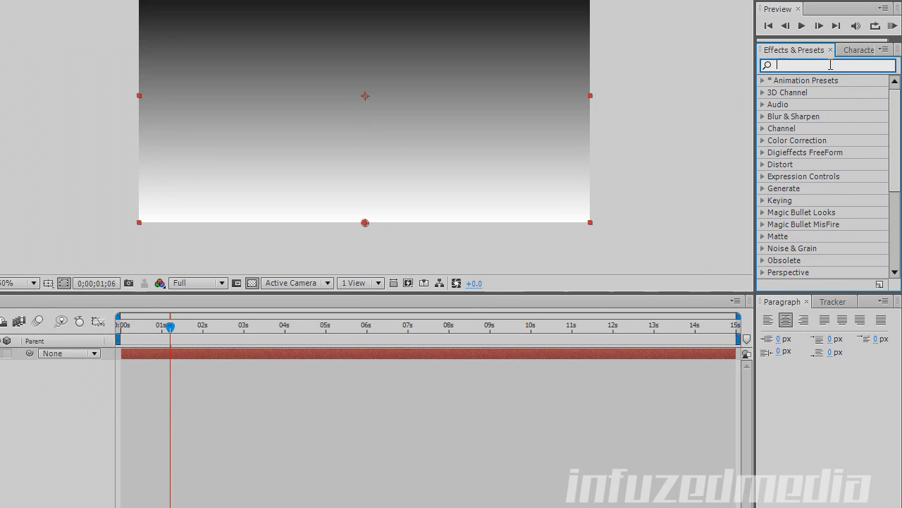
type("ramp")
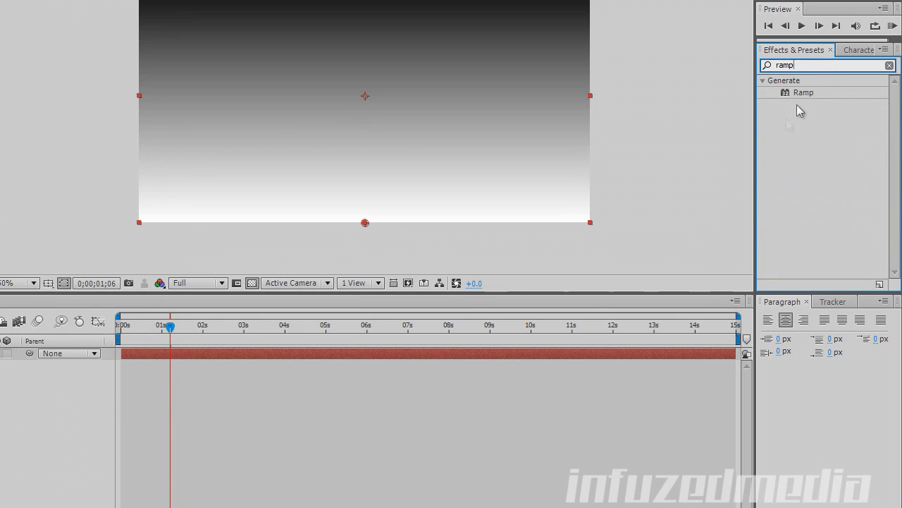
left_click(890, 65)
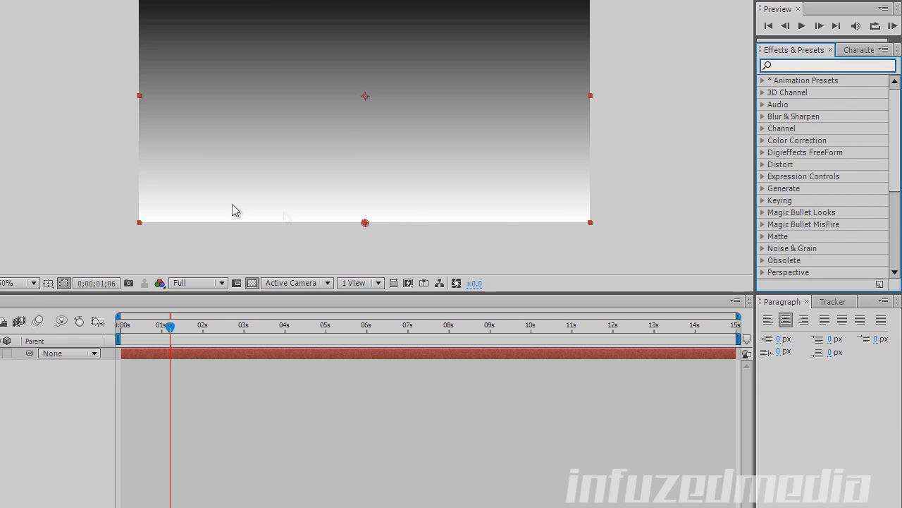
left_click(848, 67)
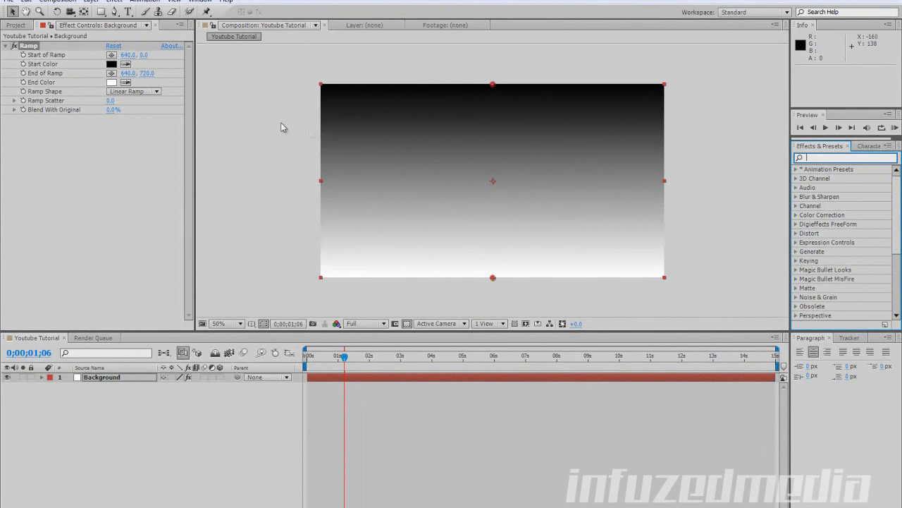
Set the Background's ramp shape to Radial Ramp, leaving the end color as it is
left_click(113, 83)
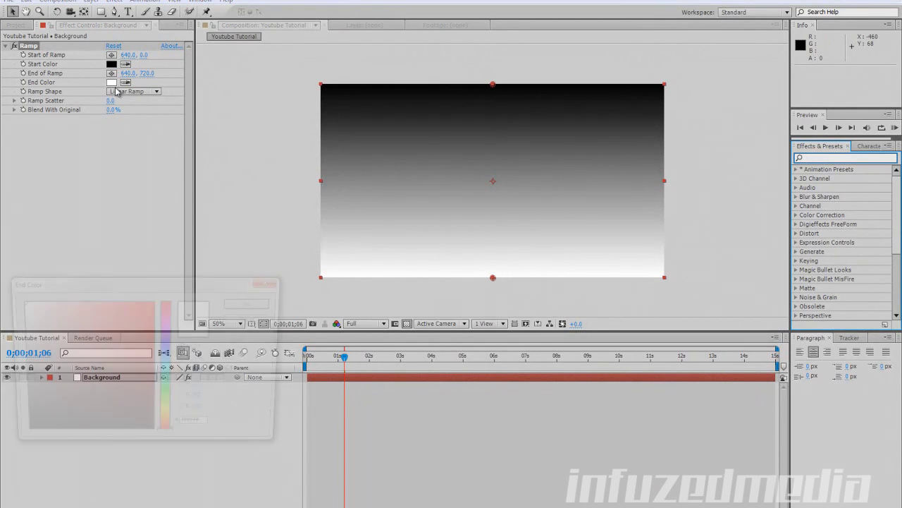
left_click(272, 284)
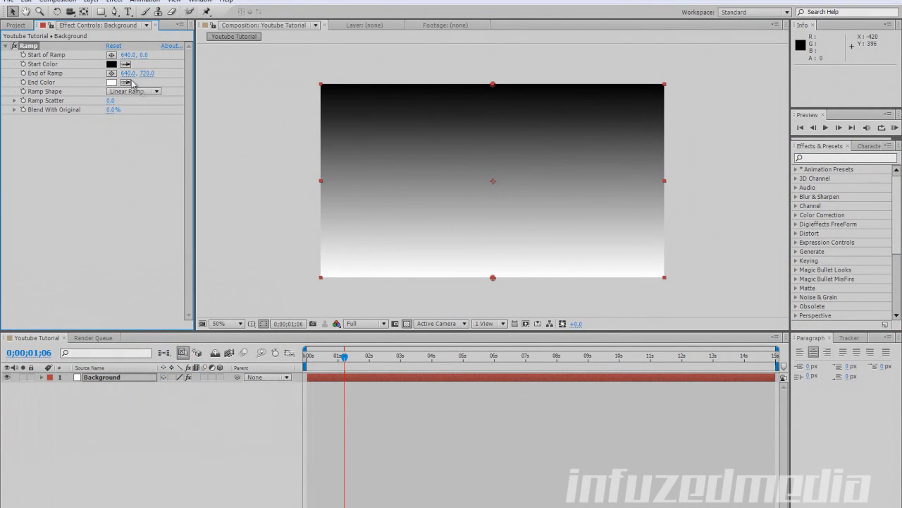
left_click(134, 92)
left_click(141, 115)
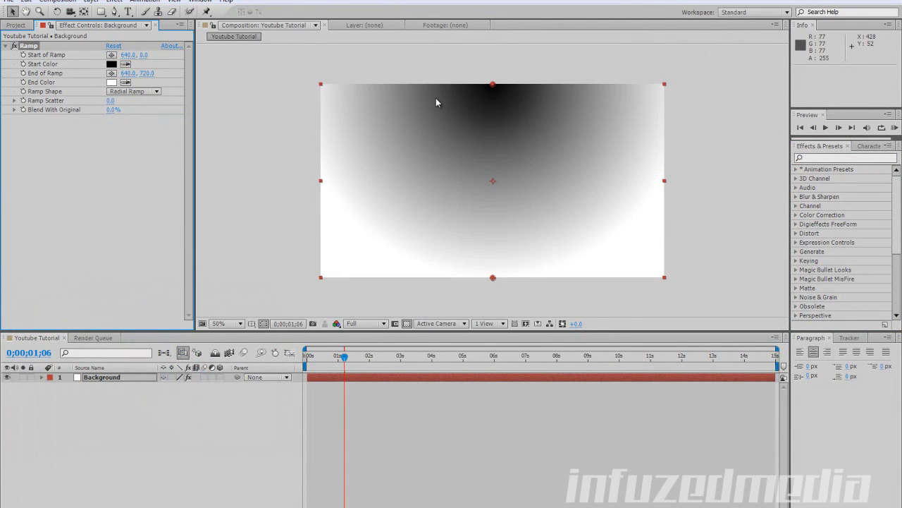
Move the ramp's start point to the frame centre at about 640, 358 and its end point below the frame at about 640, 1372
left_click(494, 89)
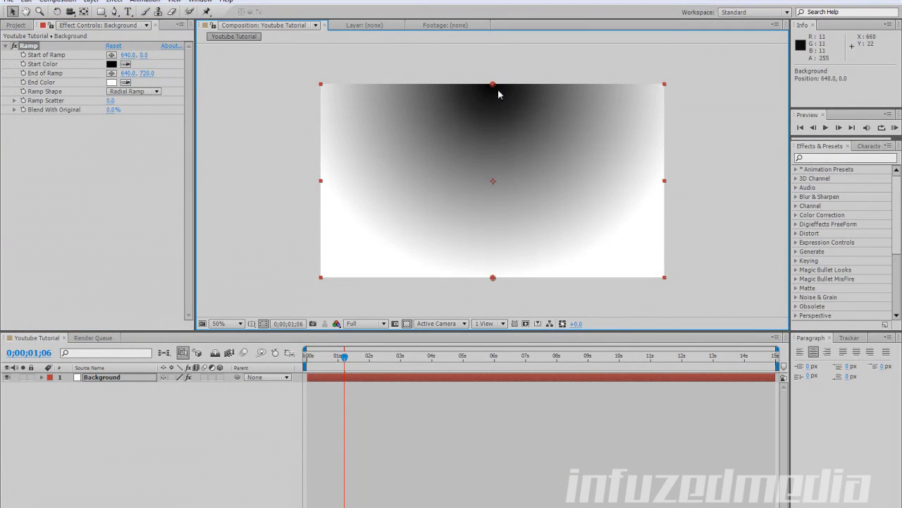
left_click_drag(494, 85, 502, 180)
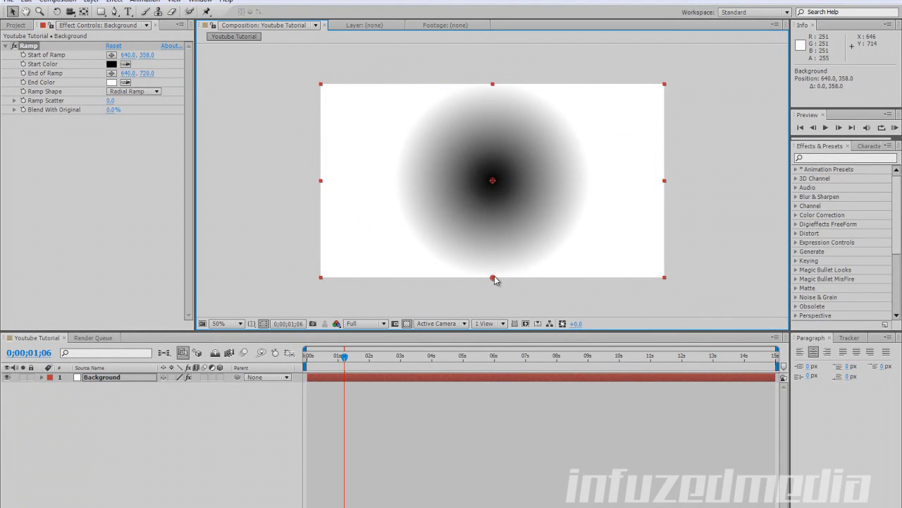
left_click_drag(495, 277, 497, 448)
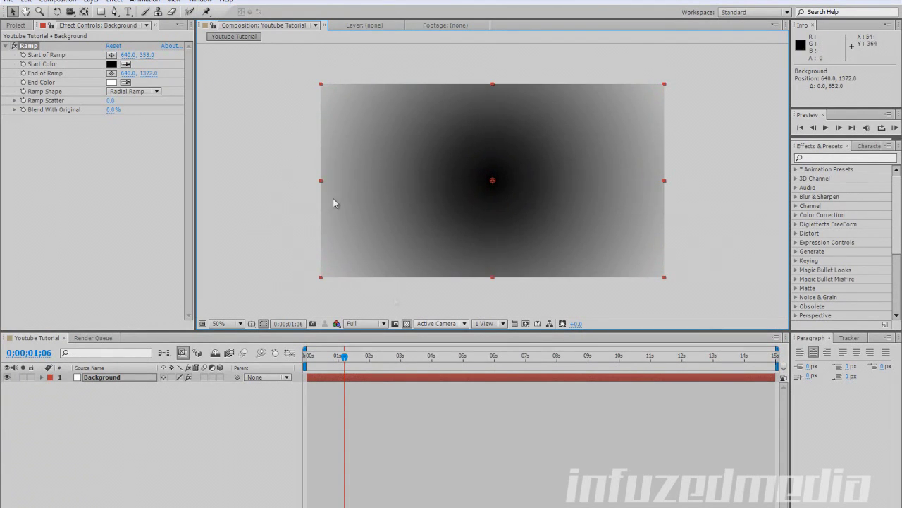
Set the ramp's start color to light grey D7D7D7 and its end color to mid grey 848484
left_click(112, 64)
left_click_drag(50, 369, 11, 322)
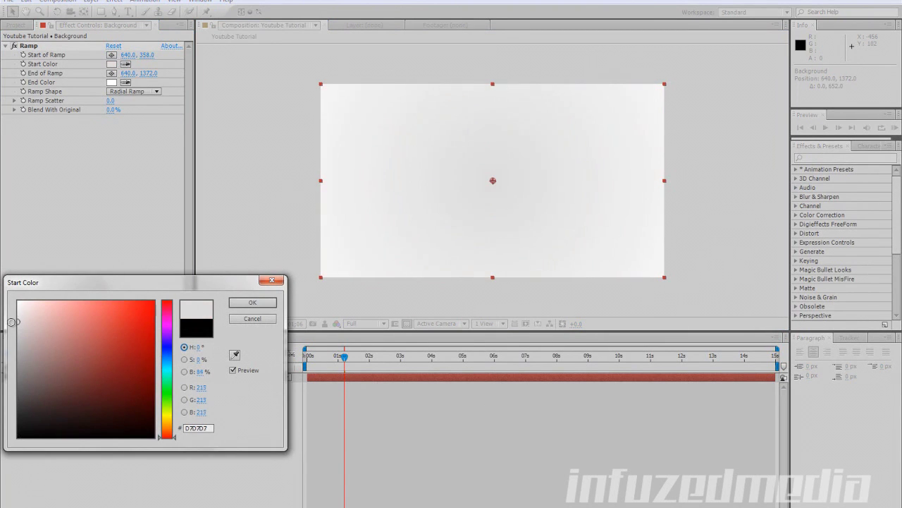
left_click(252, 302)
left_click(112, 82)
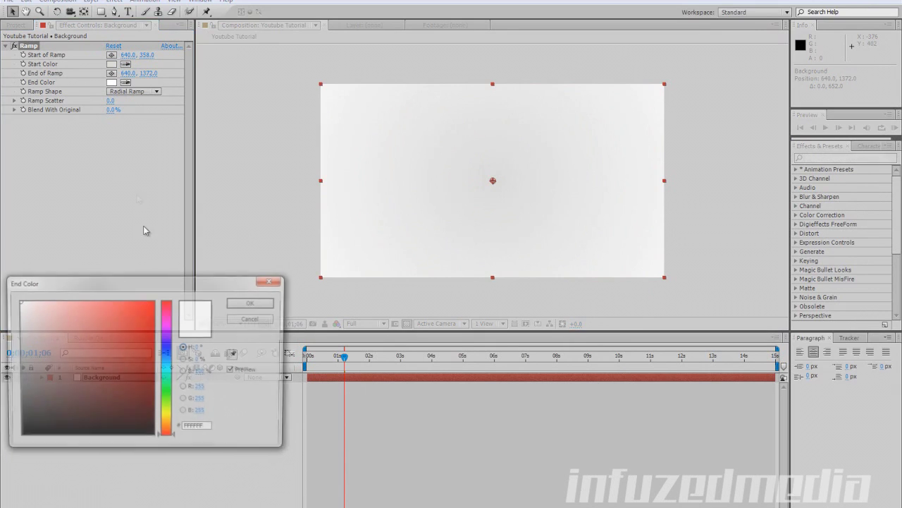
left_click_drag(32, 363, 4, 368)
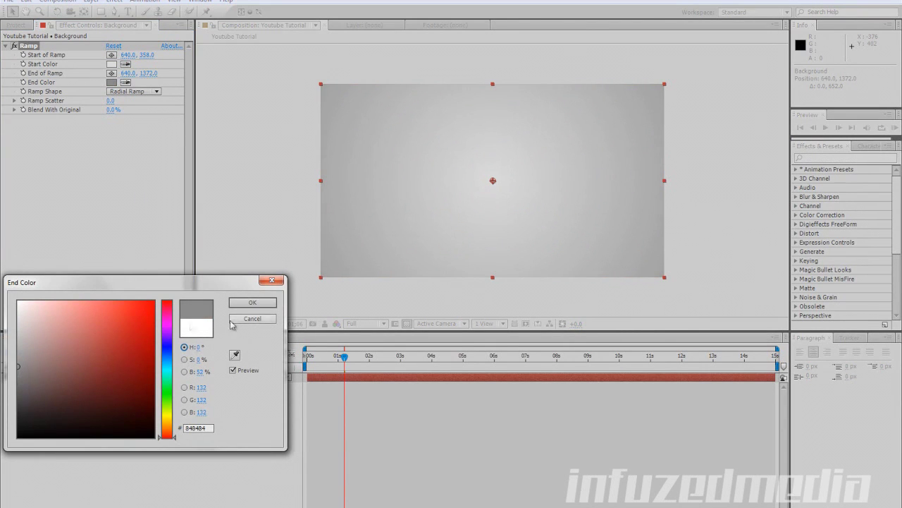
left_click(252, 304)
scroll(404, 276, "down", 1)
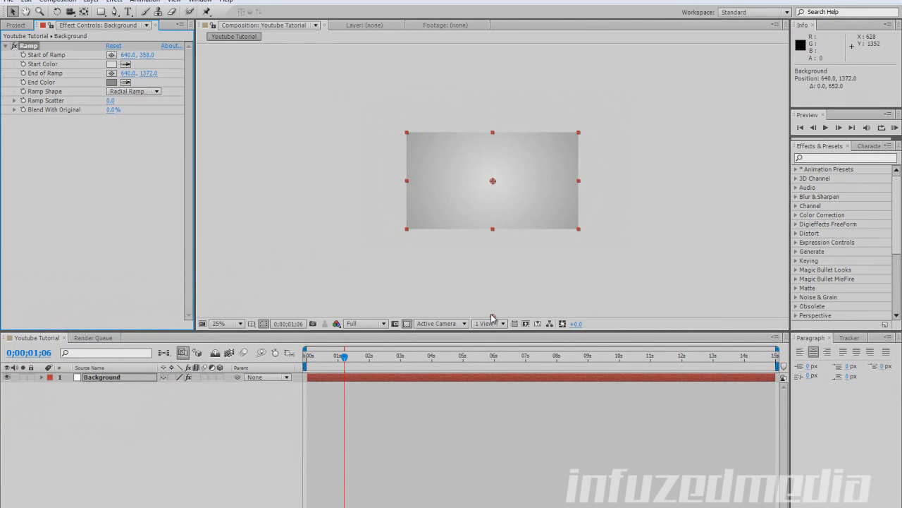
Move the Background ramp's end point further below the frame to about 640, 1444, and check the gradient up close
left_click_drag(492, 318, 492, 327)
left_click(360, 266)
scroll(361, 263, "up", 2)
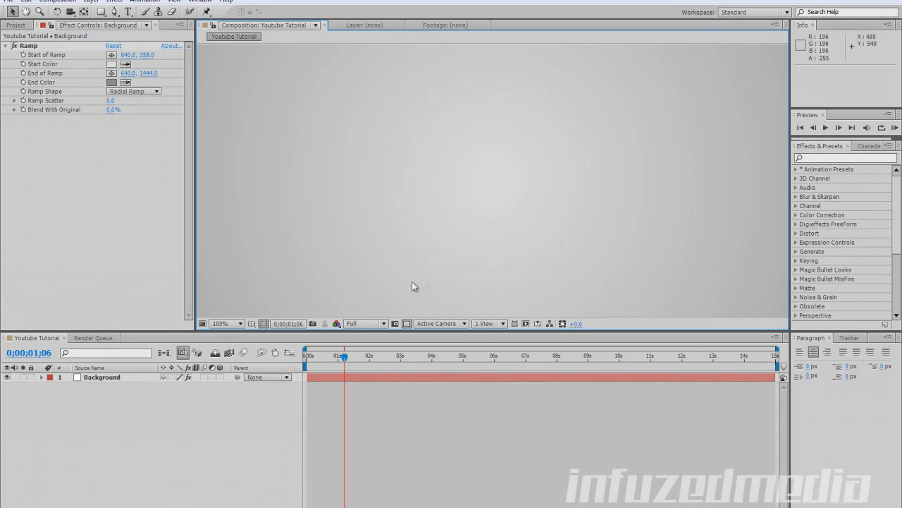
scroll(412, 282, "down", 2)
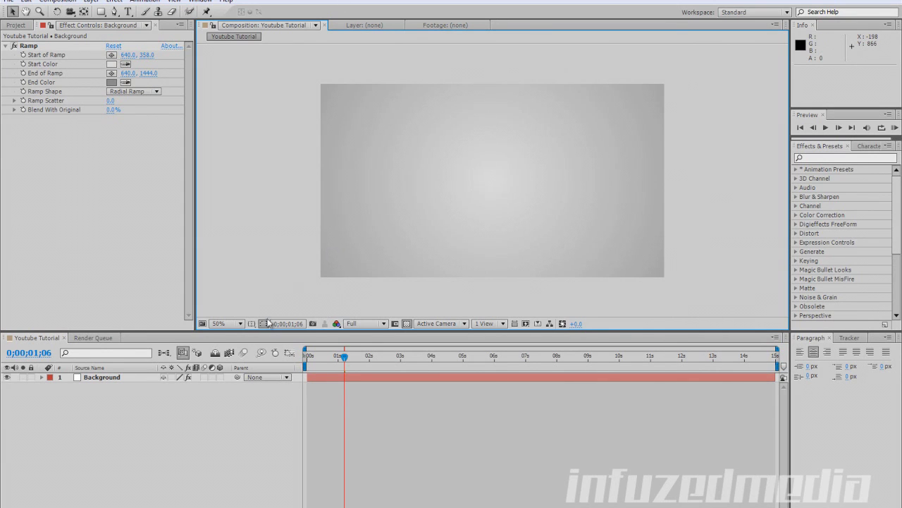
Create a text layer reading InfuzedMedia in the upper middle of the composition
left_click(130, 12)
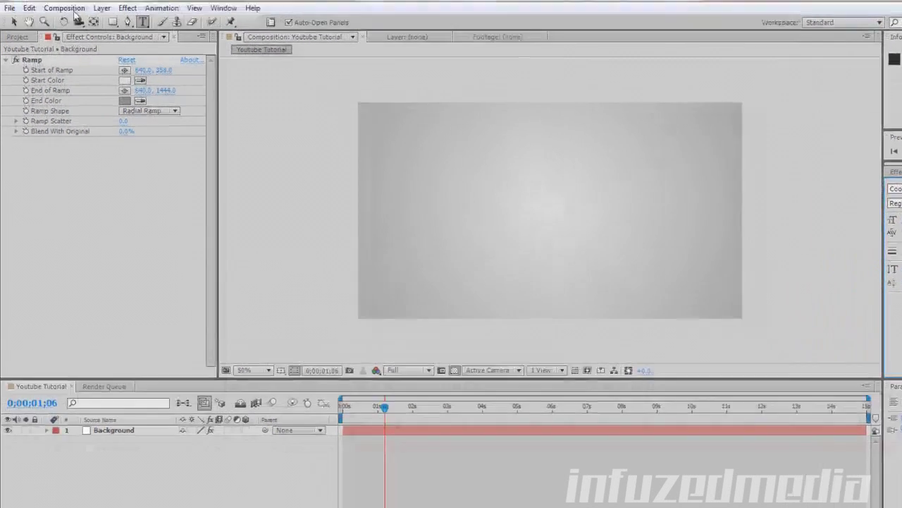
left_click(91, 1)
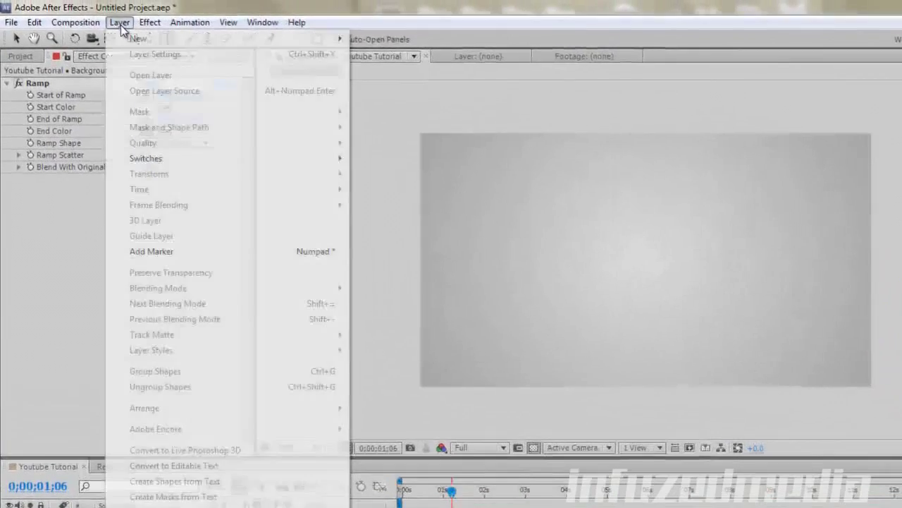
mouse_move(96, 12)
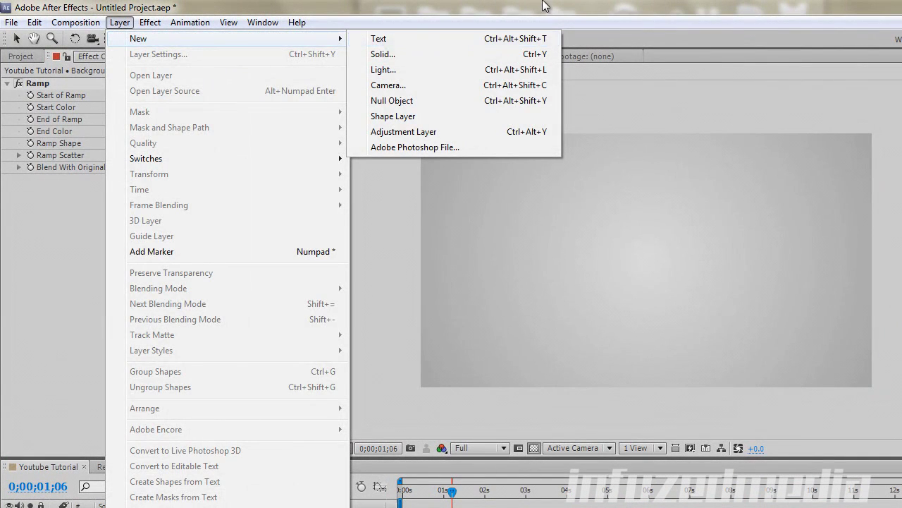
left_click(522, 279)
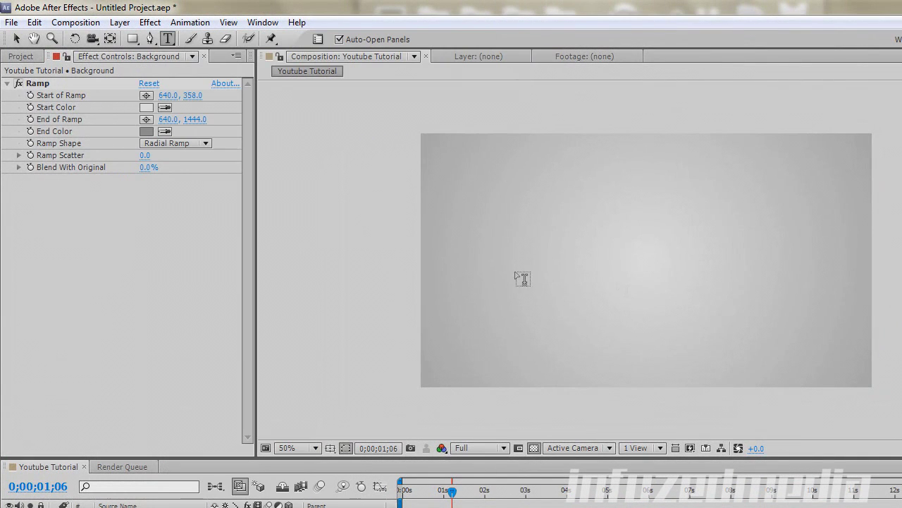
left_click(584, 241)
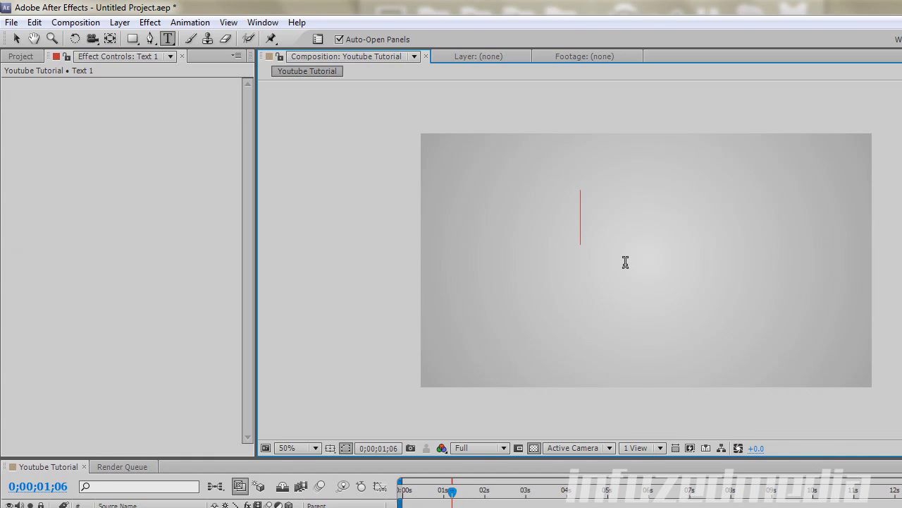
type("INFUZEDMEDIA")
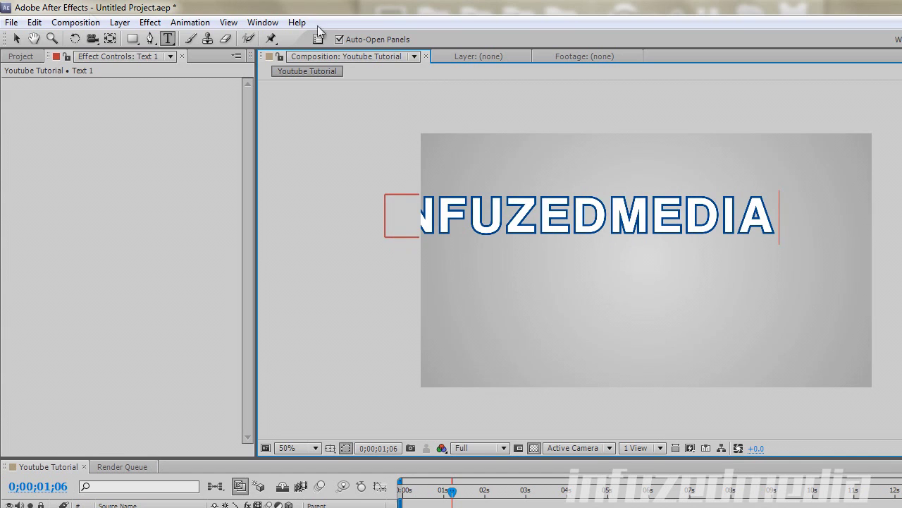
Move the InfuzedMedia text to the frame centre at about 644, 408, using the Title/Action Safe guides for alignment
left_click(17, 39)
left_click_drag(562, 215, 640, 242)
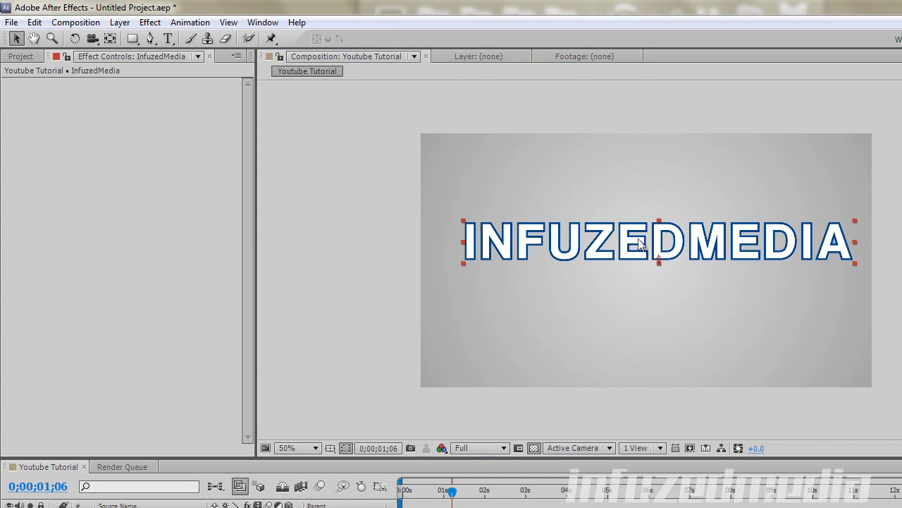
left_click(344, 448)
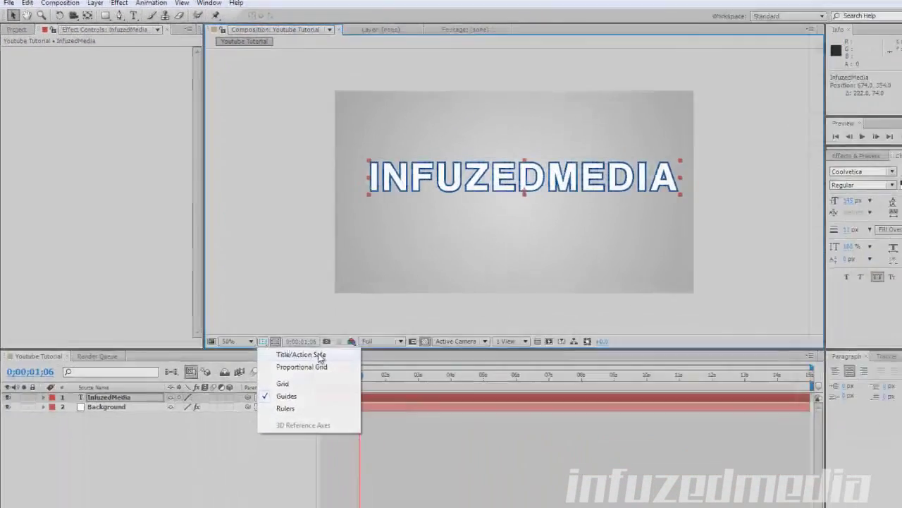
left_click(379, 463)
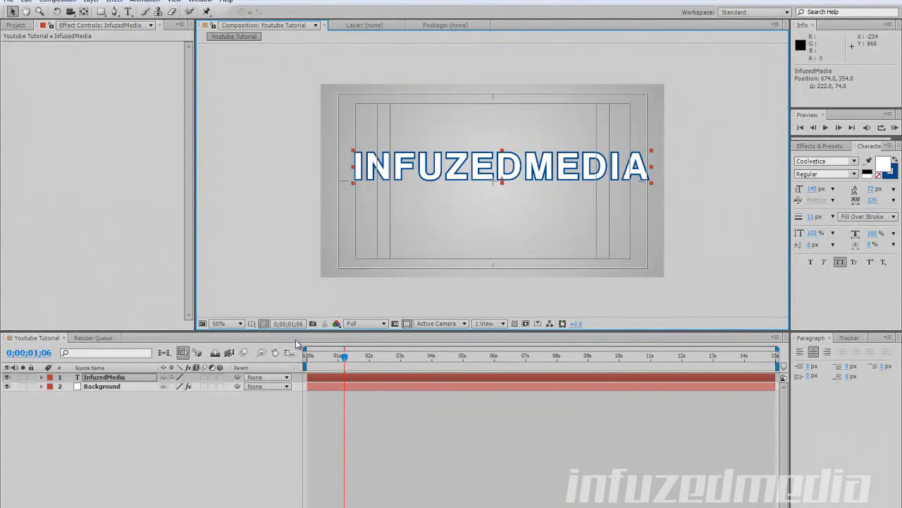
key("apostrophe")
key("apostrophe")
key("apostrophe")
key("apostrophe")
mouse_move(466, 174)
left_mouse_down()
mouse_move(451, 189)
mouse_move(471, 175)
left_mouse_up()
Set the InfuzedMedia text's font size to 127 px, hide the safe guides and view the composition at 100%
left_click_drag(812, 188, 804, 189)
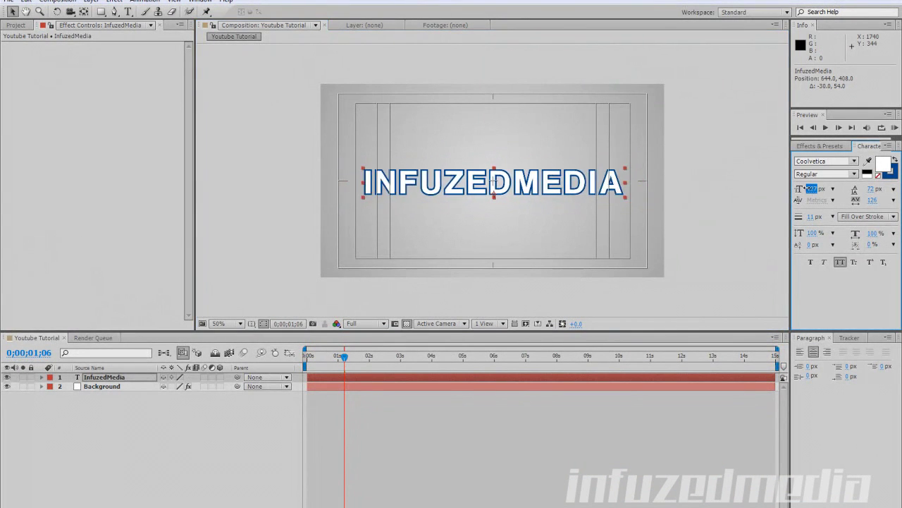
key("apostrophe")
left_click(712, 183)
key("slash")
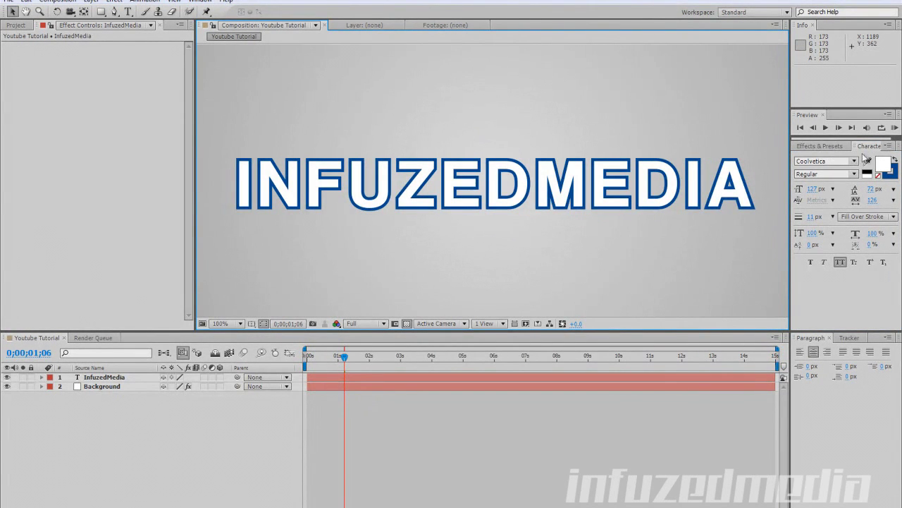
Set the InfuzedMedia text's character formatting to font size 141 px, tracking 142 and stroke width 13 px
left_click(846, 146)
left_click(859, 147)
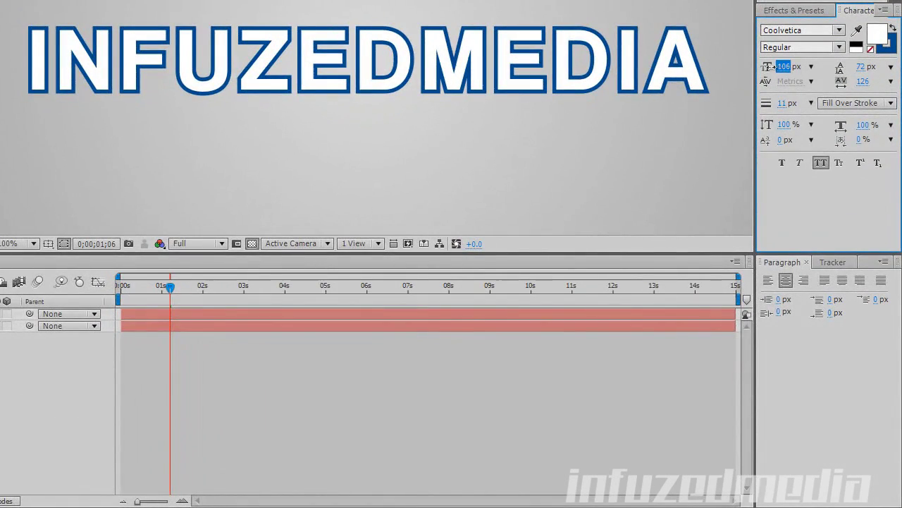
left_click(691, 66)
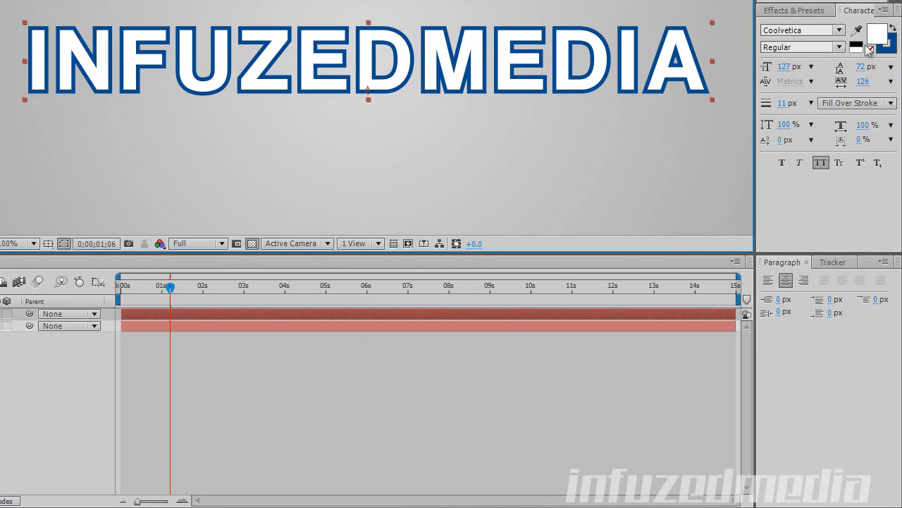
left_click(784, 67)
type("105")
key("Return")
left_click_drag(784, 66, 805, 68)
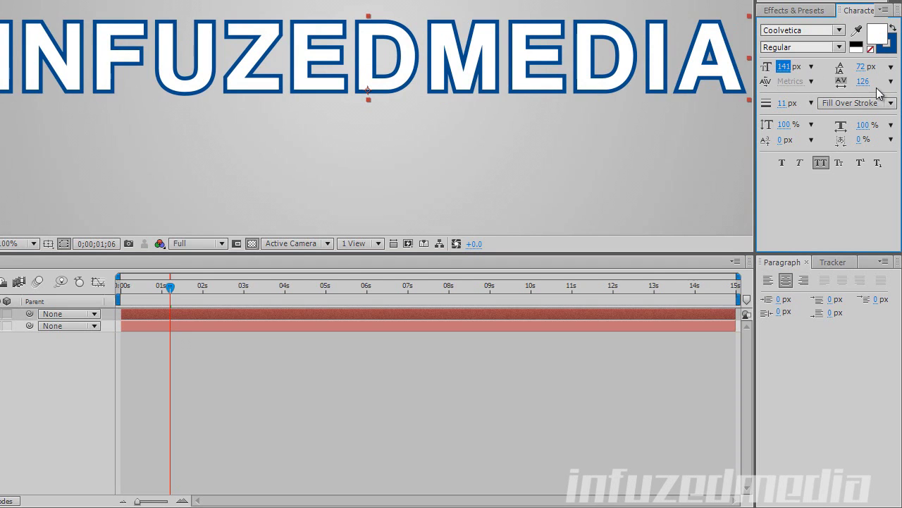
mouse_move(862, 81)
left_mouse_down()
mouse_move(900, 85)
mouse_move(765, 92)
mouse_move(899, 80)
mouse_move(881, 85)
left_mouse_up()
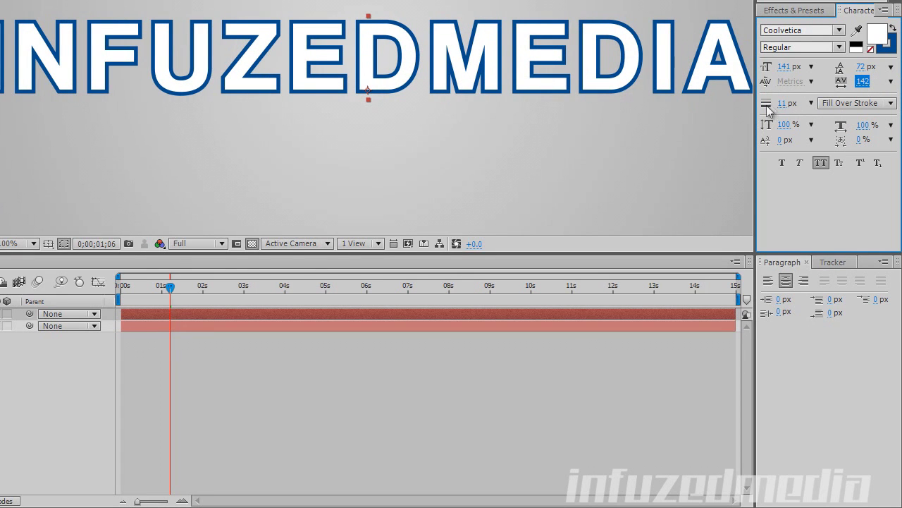
left_click_drag(781, 104, 797, 104)
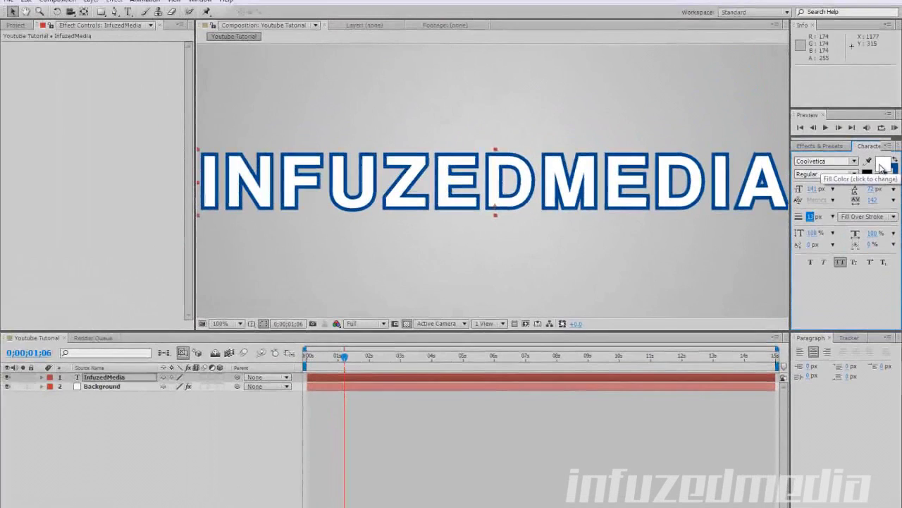
left_click(879, 110)
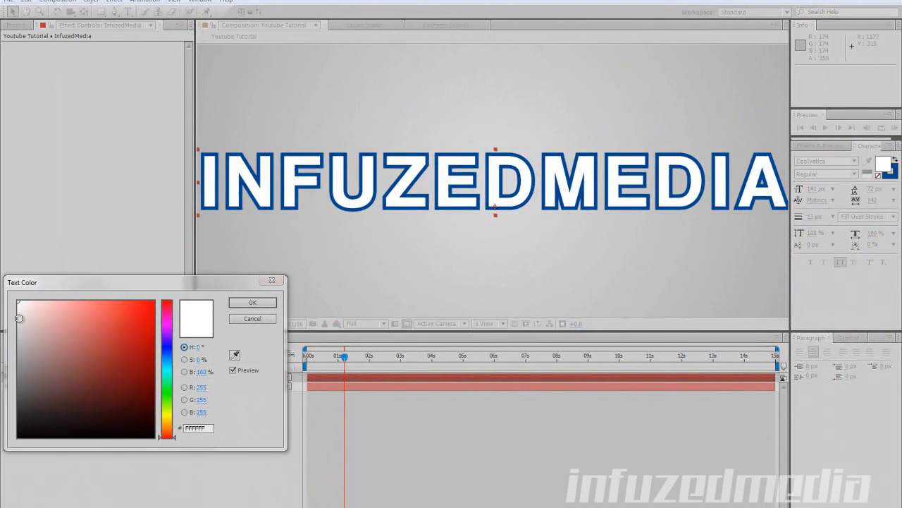
left_click_drag(21, 314, 4, 237)
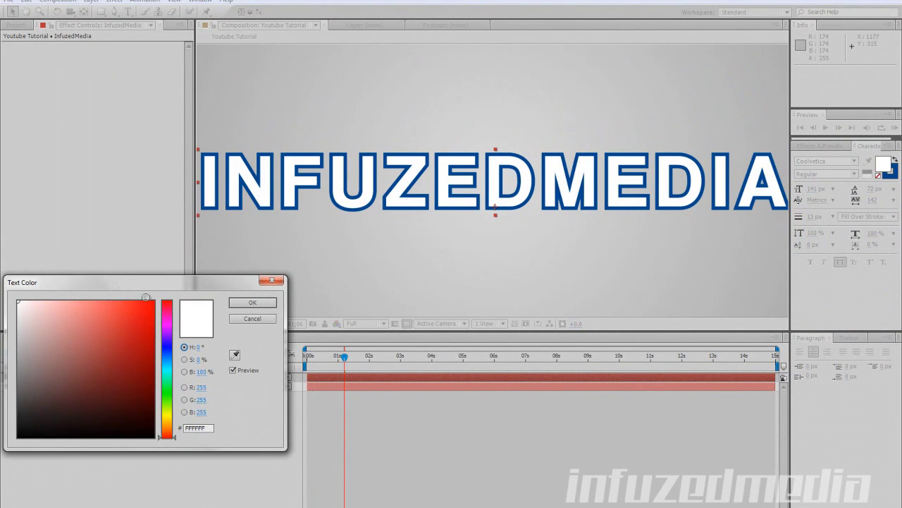
left_click(234, 308)
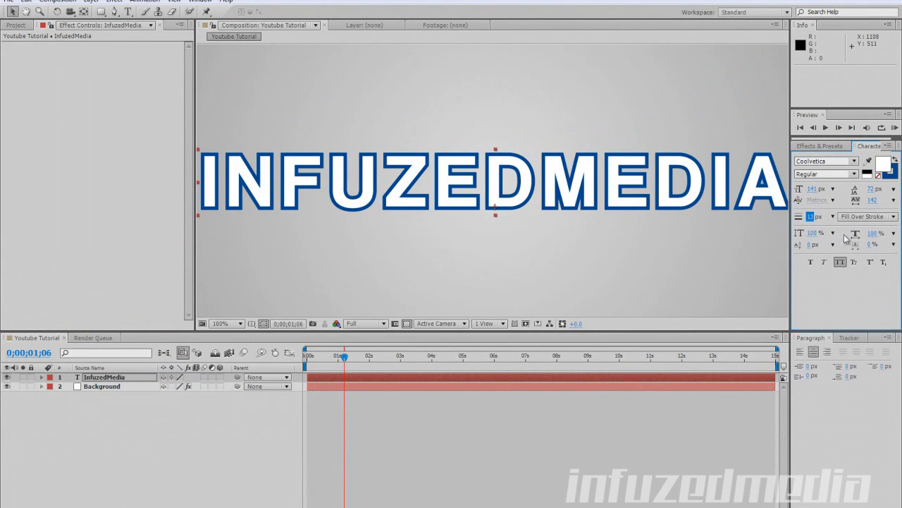
Set the InfuzedMedia text's stroke color to brighter blue 0069CA
left_click(894, 177)
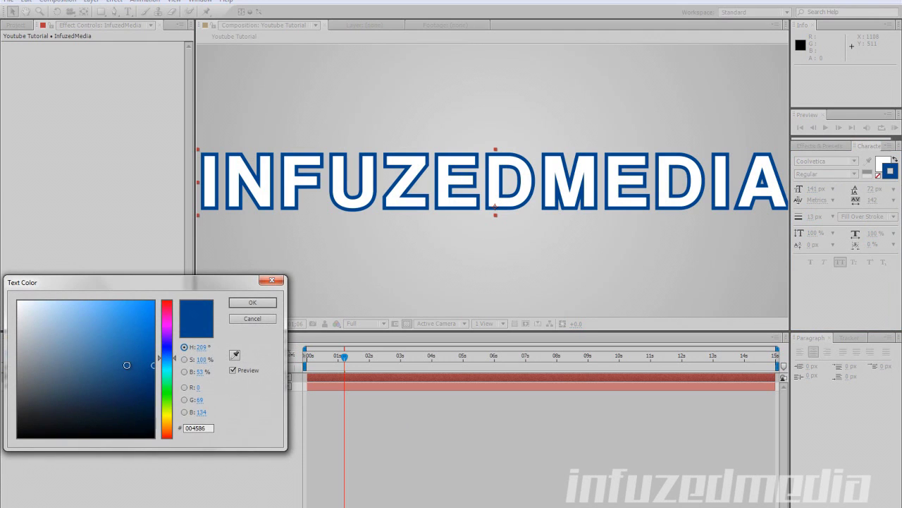
mouse_move(121, 365)
left_mouse_down()
mouse_move(2, 217)
mouse_move(85, 395)
mouse_move(162, 416)
mouse_move(202, 328)
left_mouse_up()
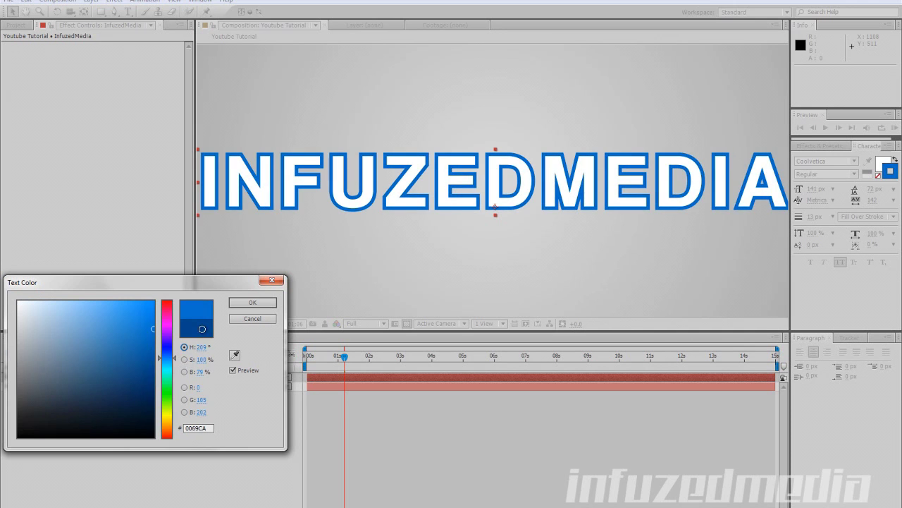
left_click(252, 301)
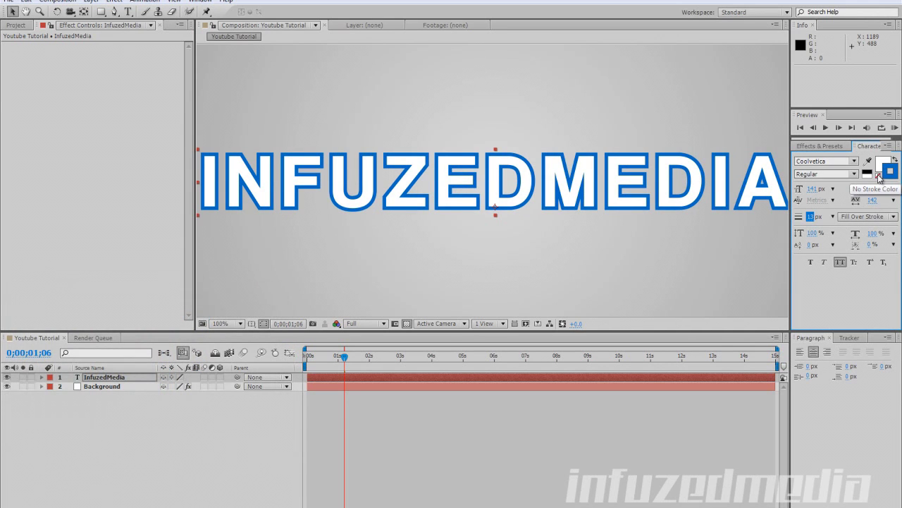
Compare the text without stroke and without fill, and finish with a white fill and no stroke
left_click(878, 176)
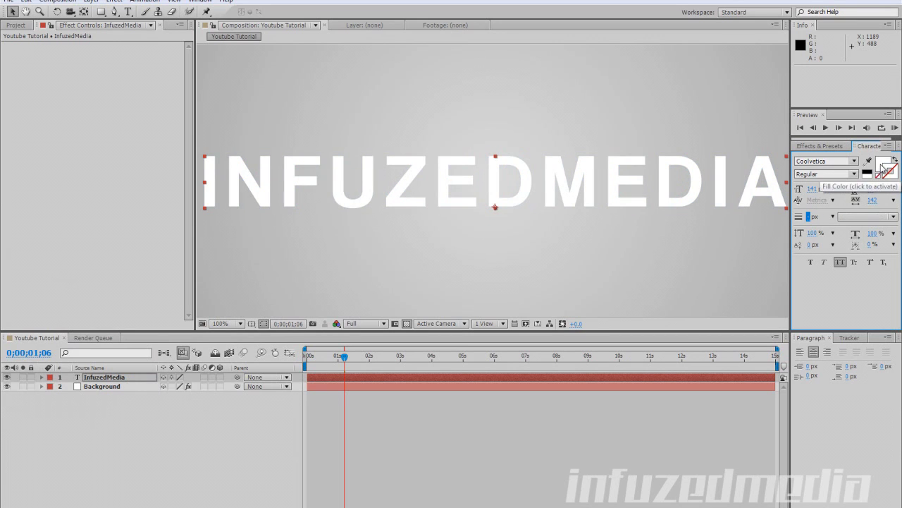
left_click(879, 164)
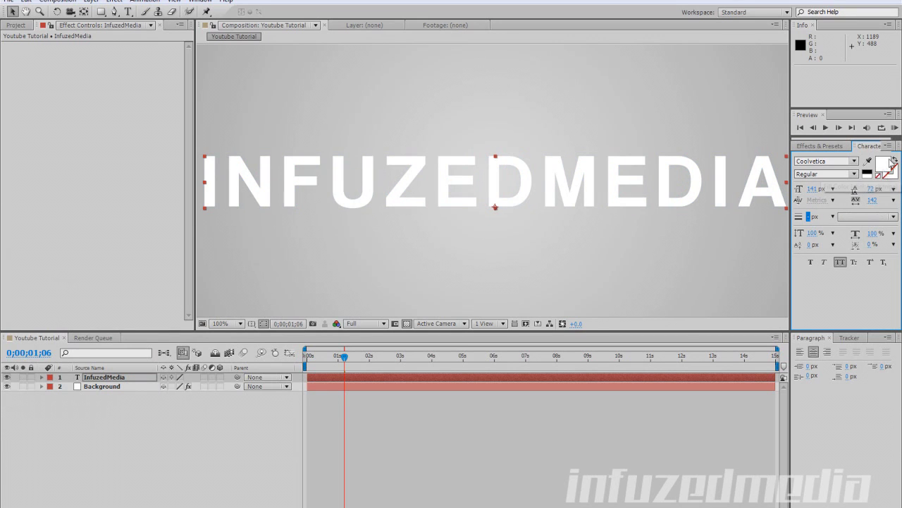
left_click(879, 176)
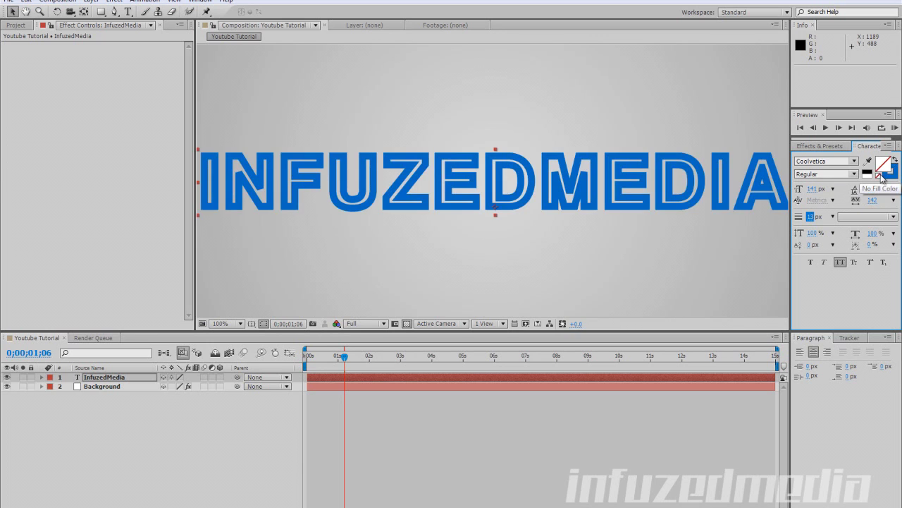
left_click(890, 170)
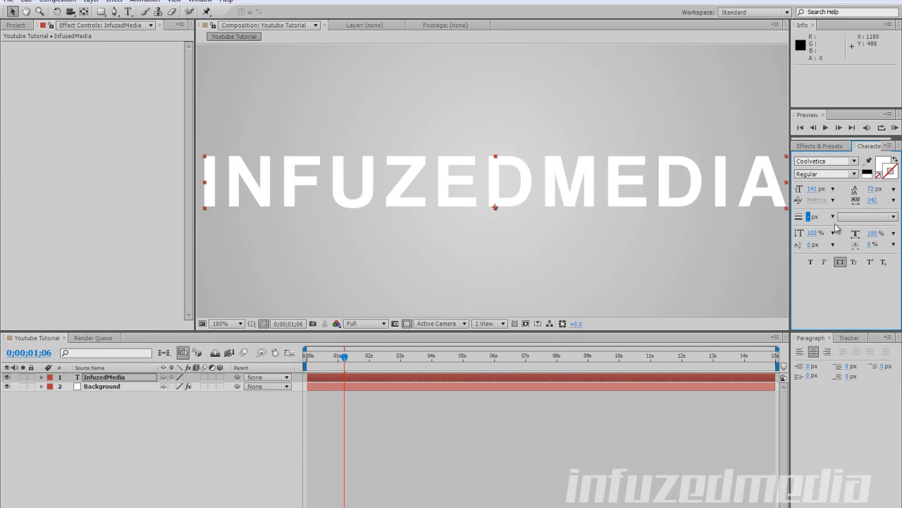
Try Faux Bold, Small Caps and mixed case on the text, and finish with only All Caps enabled and the layer deselected
left_click(811, 262)
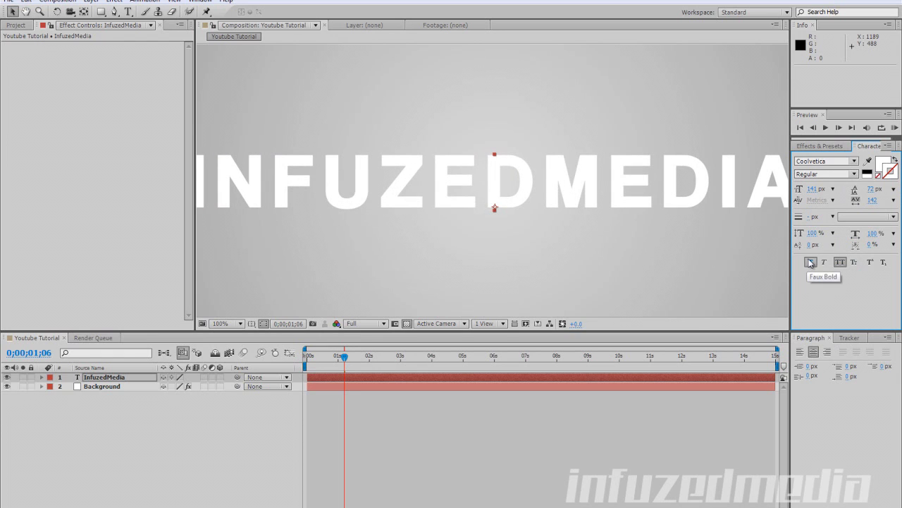
left_click(812, 262)
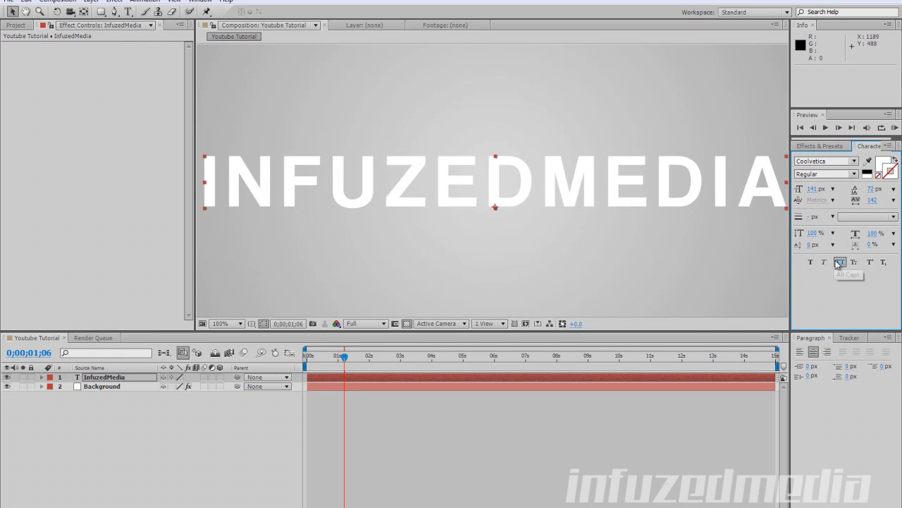
left_click(839, 262)
left_click(838, 263)
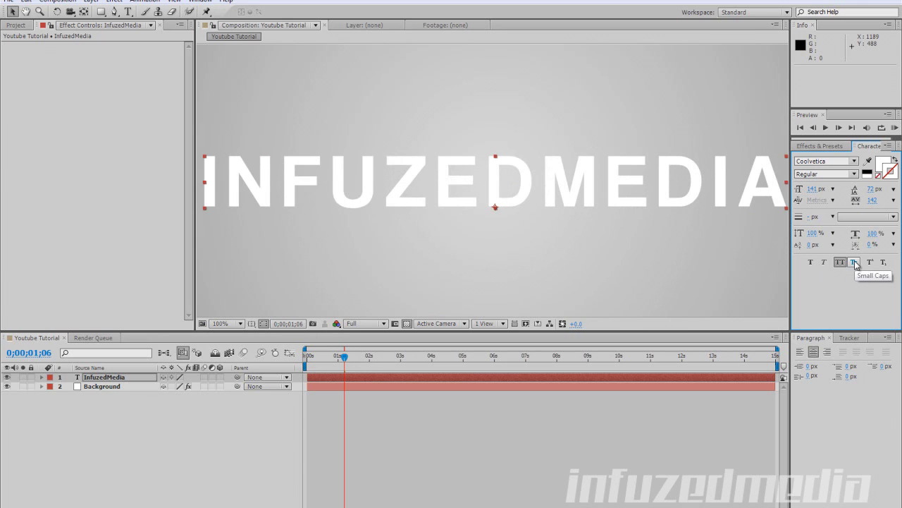
left_click(855, 263)
left_click(855, 263)
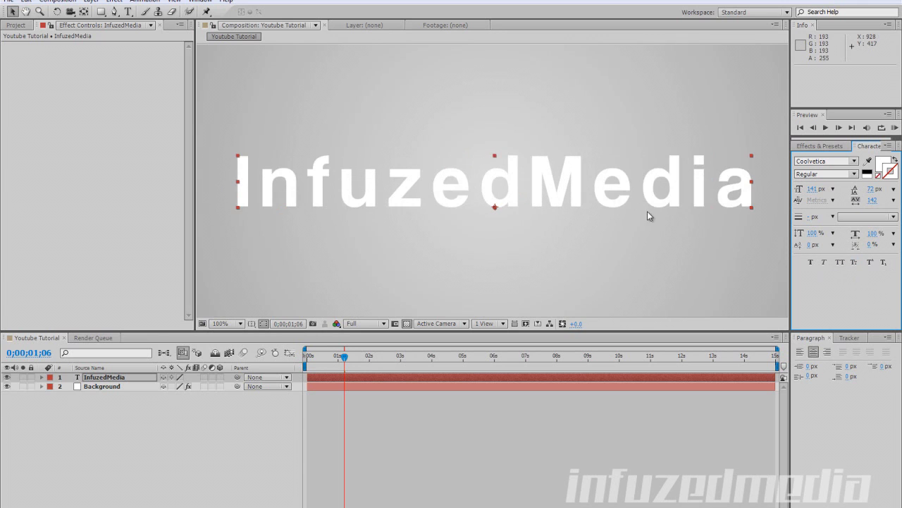
scroll(705, 207, "down", 2)
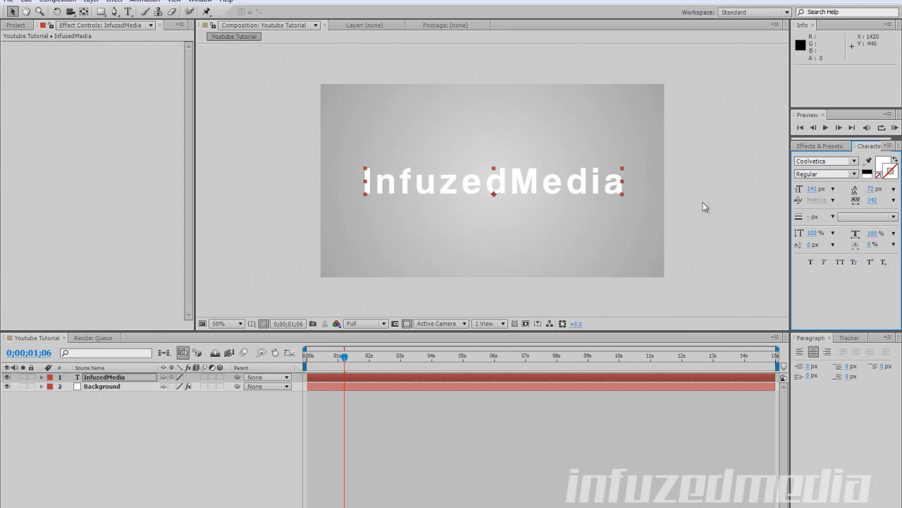
left_click(839, 262)
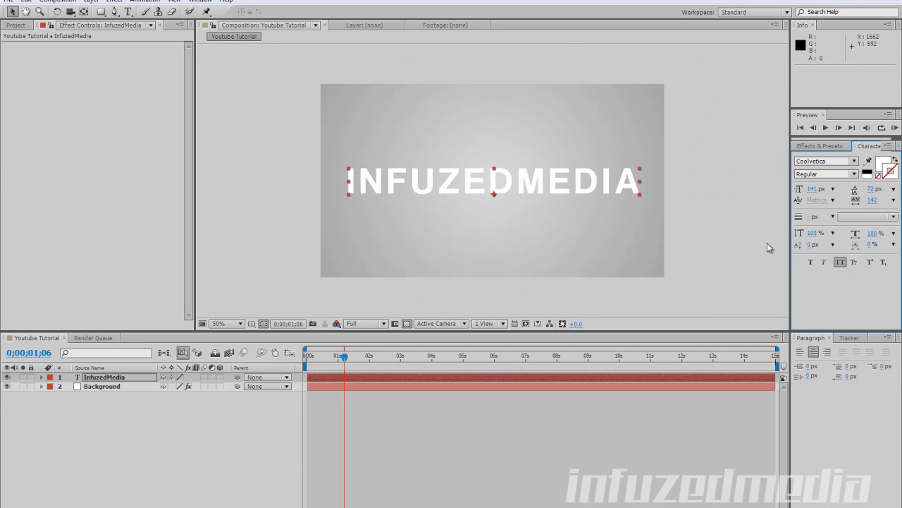
left_click(693, 276)
scroll(705, 279, "up", 1)
scroll(712, 280, "down", 1)
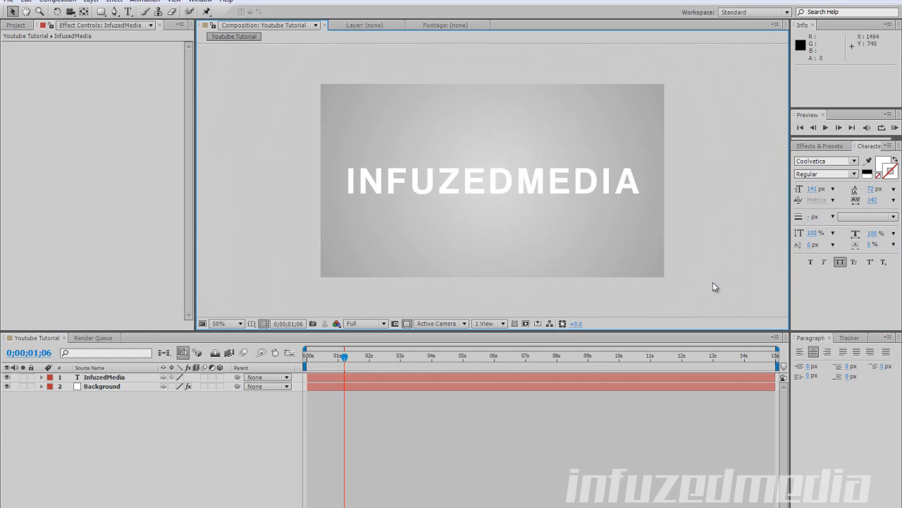
Hide the InfuzedMedia text layer and show it again, finishing with no layer selected
left_click(52, 377)
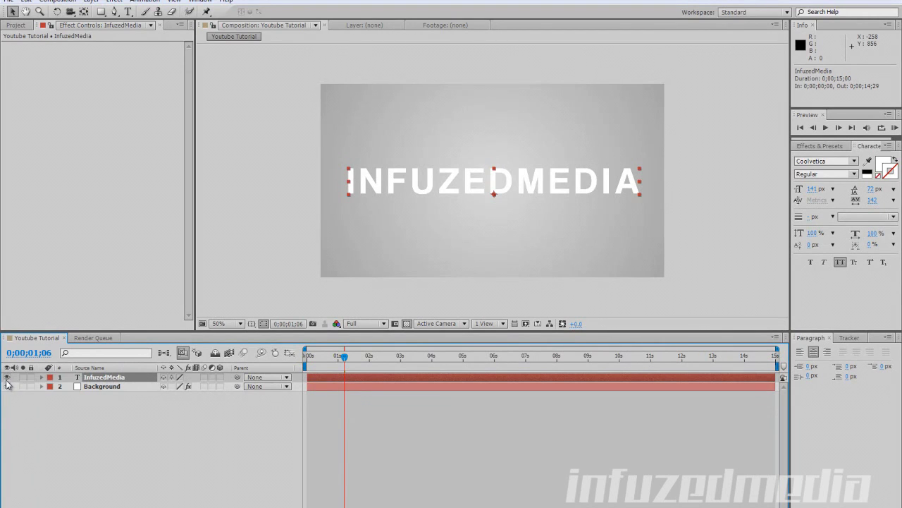
left_click(7, 378)
left_click(7, 377)
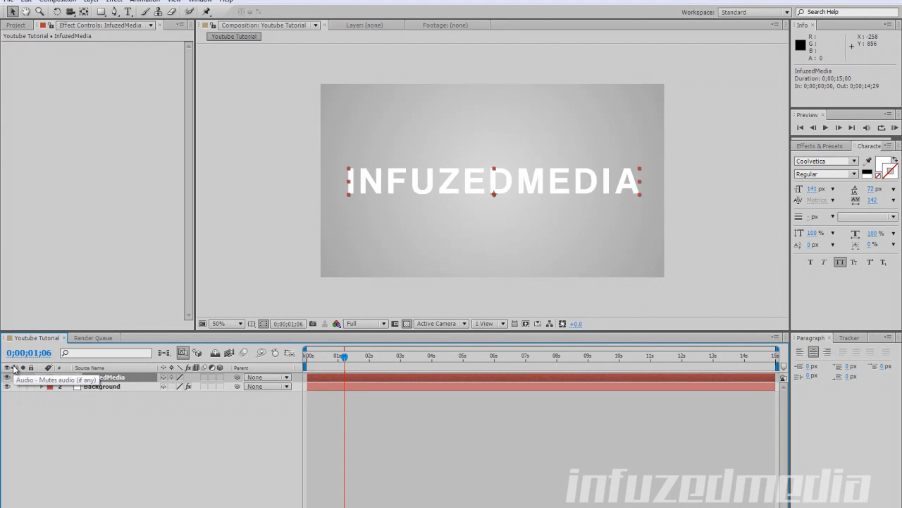
key("ctrl+shift+a")
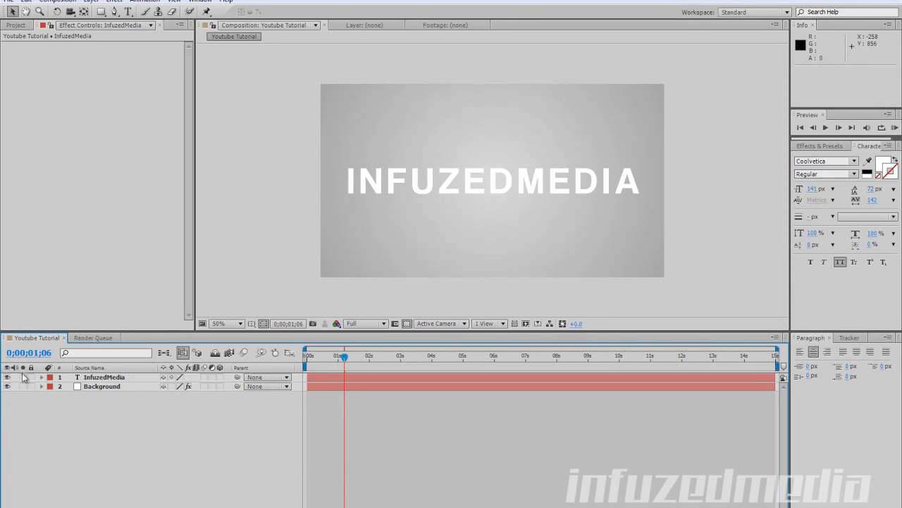
Solo the InfuzedMedia layer to view it without the background, and turn its solo off again
left_click(23, 378)
left_click(22, 379)
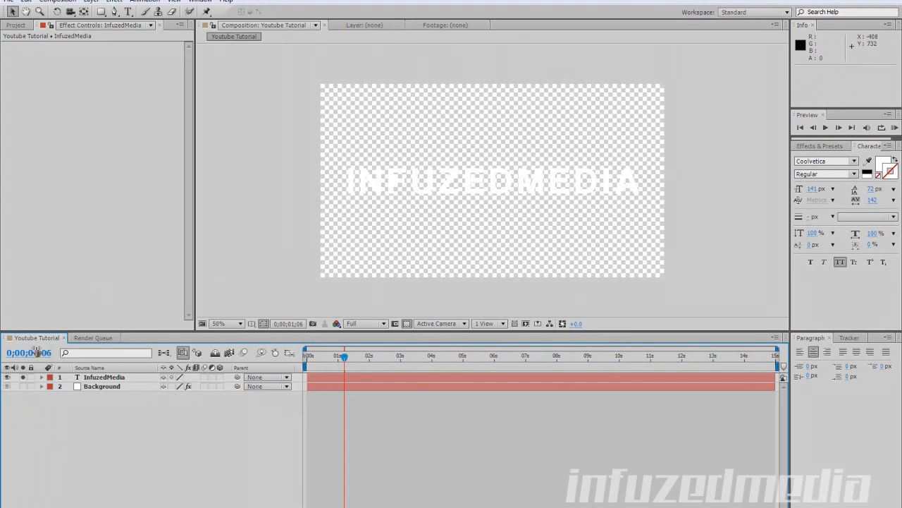
left_click(25, 379)
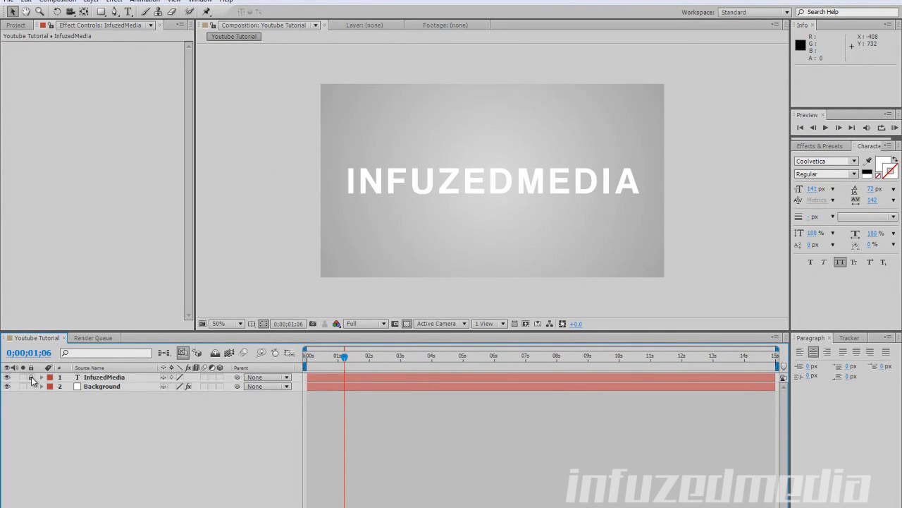
Lock the InfuzedMedia layer, try to select its title in the composition, and unlock the layer so the title can be selected
left_click(125, 377)
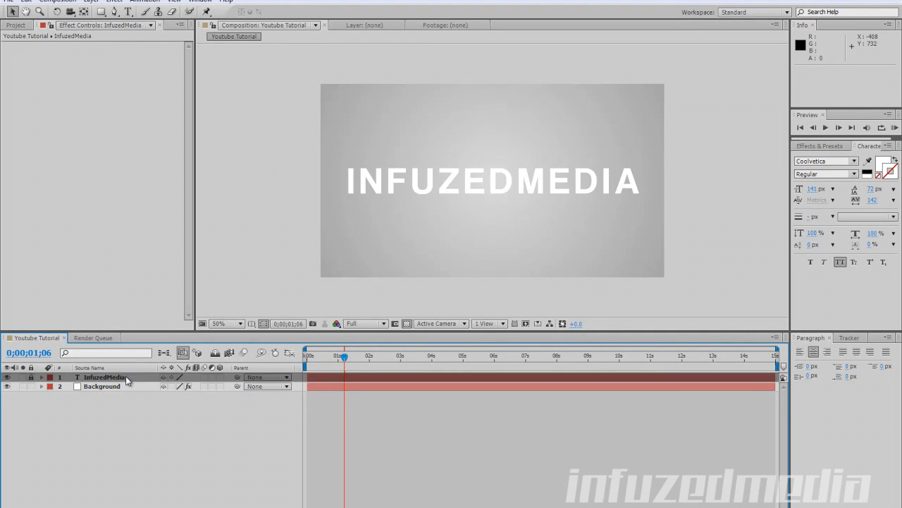
key("F2")
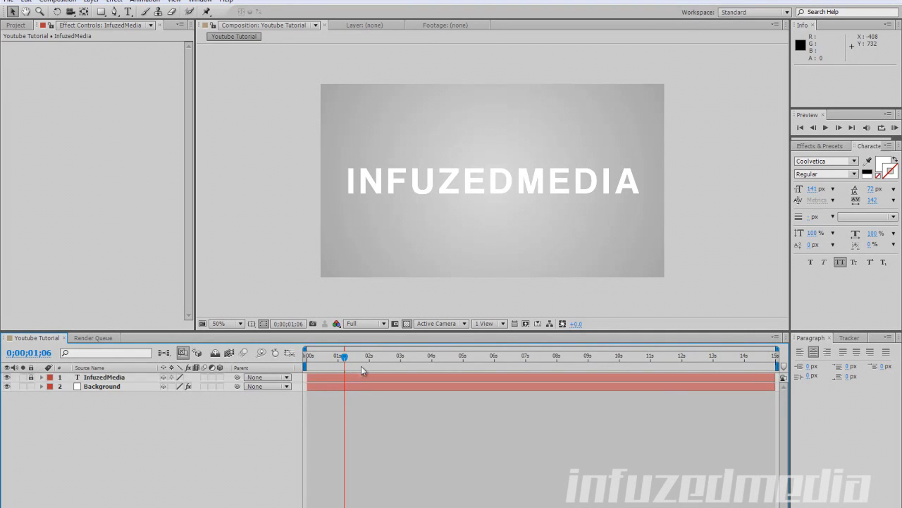
left_click(381, 180)
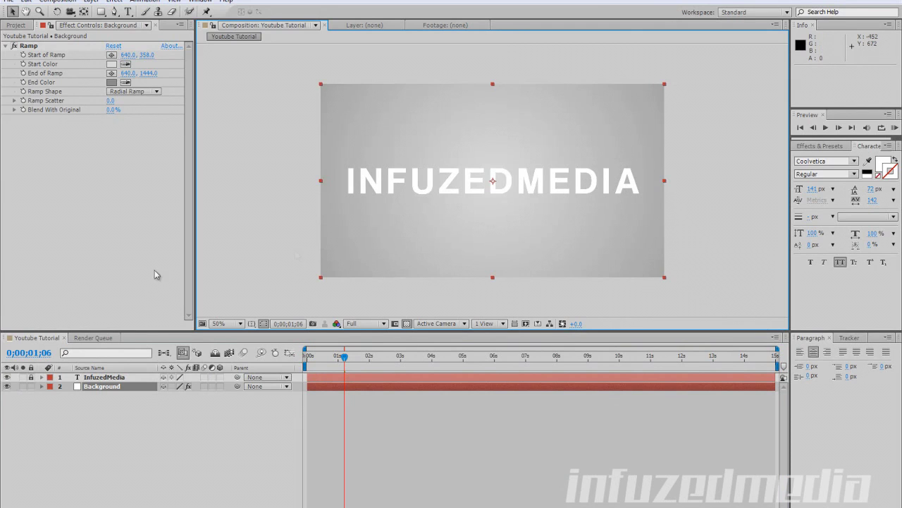
left_click(82, 444)
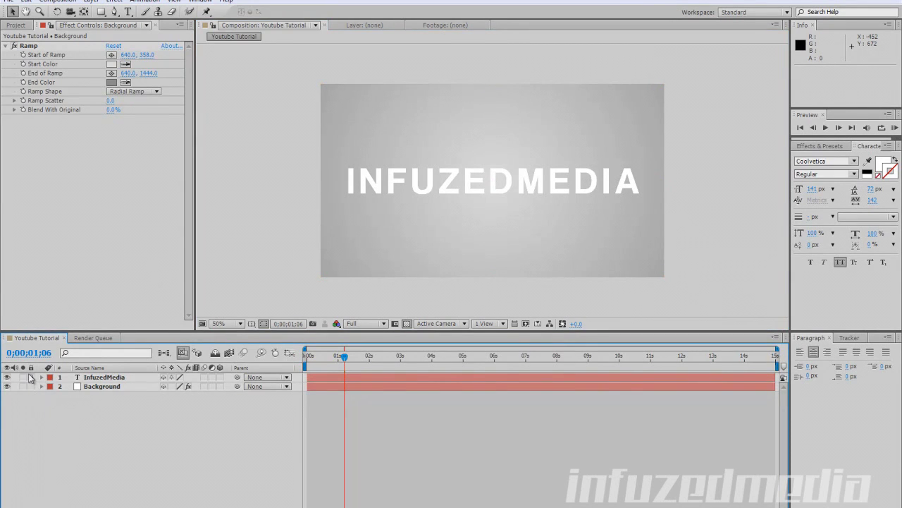
left_click(387, 177)
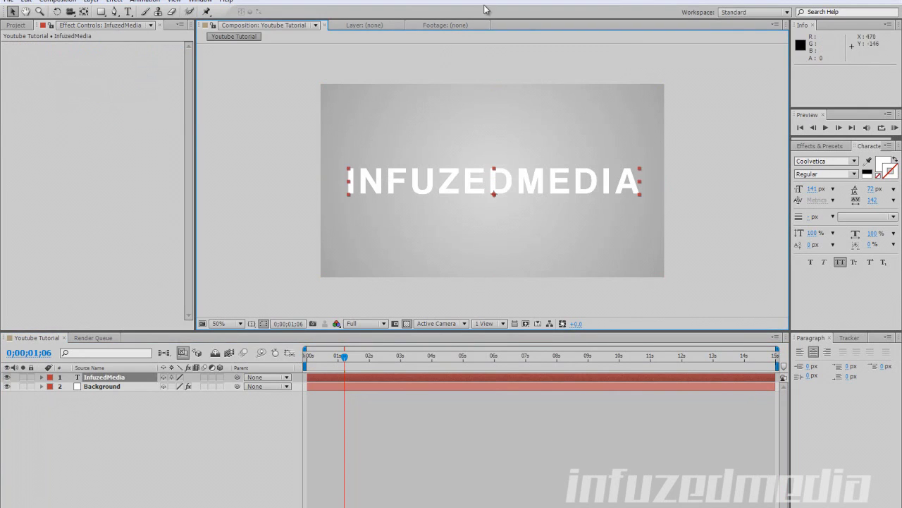
Select the background in the composition, deselect it, and lock the Background layer
left_click(475, 107)
left_click(233, 235)
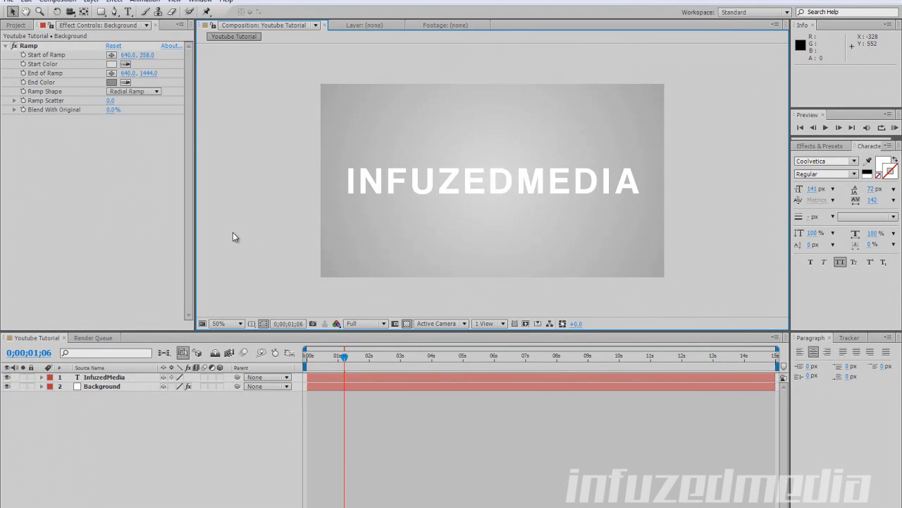
left_click(31, 387)
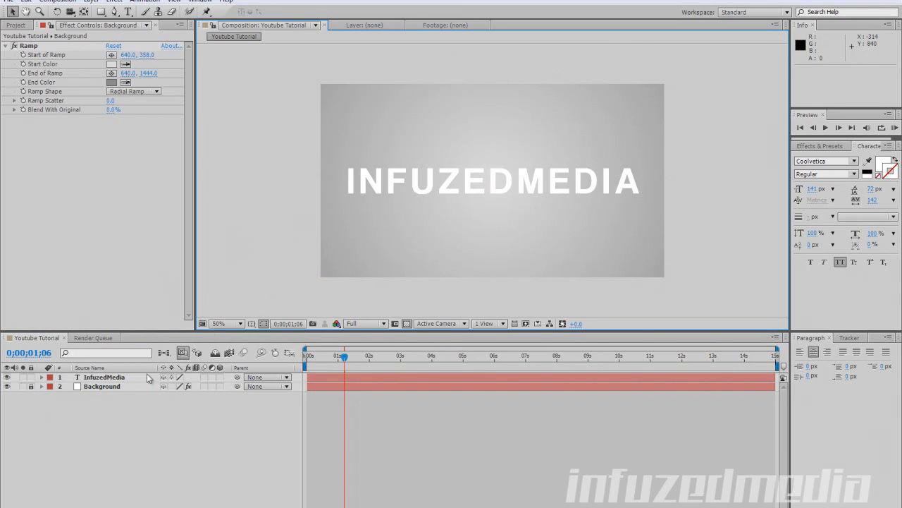
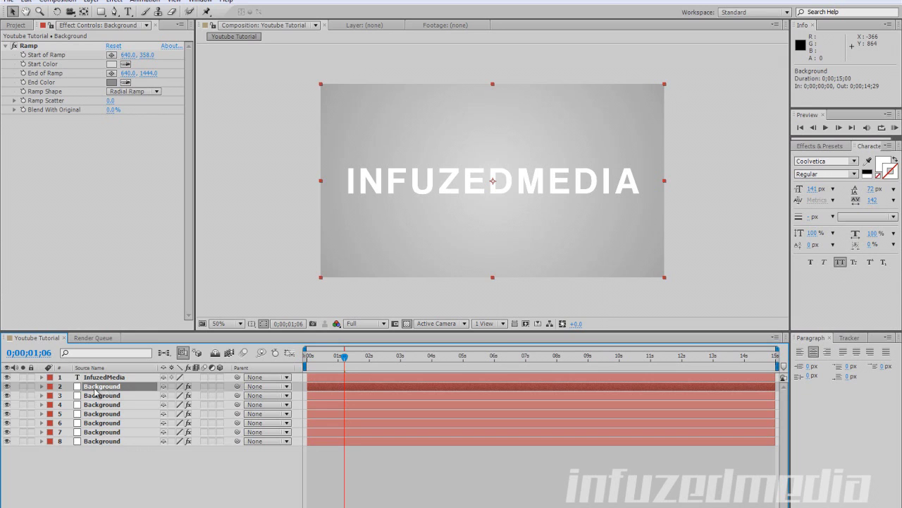
Mark all seven Background layers as shy and hide the shy layers from the timeline
left_click(102, 441, "shift")
left_click(108, 447)
left_click(110, 441, "ctrl")
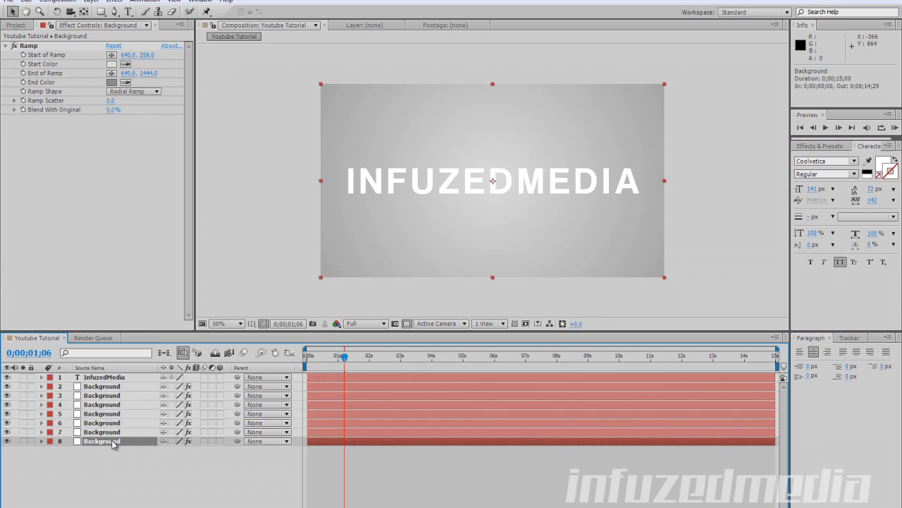
left_click(115, 422, "ctrl")
left_click(113, 395, "ctrl")
left_click(117, 414, "ctrl")
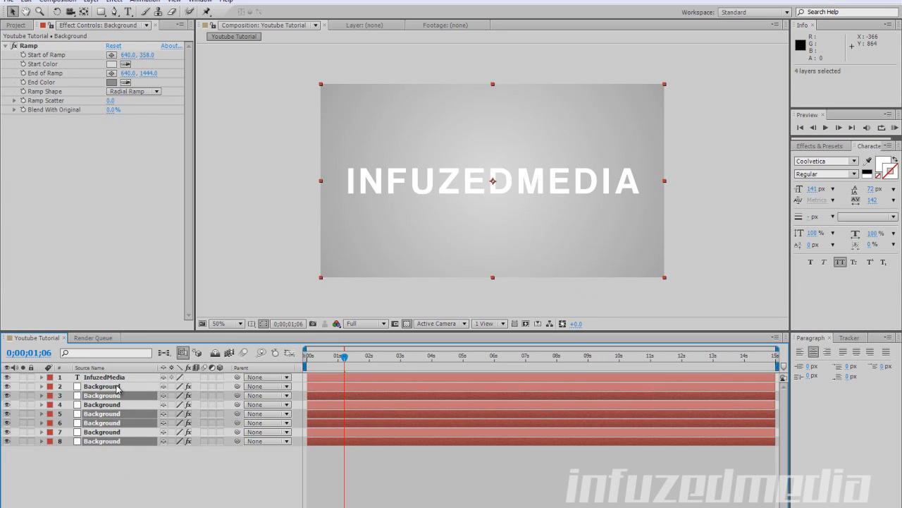
left_click(118, 386)
left_click(114, 441, "shift")
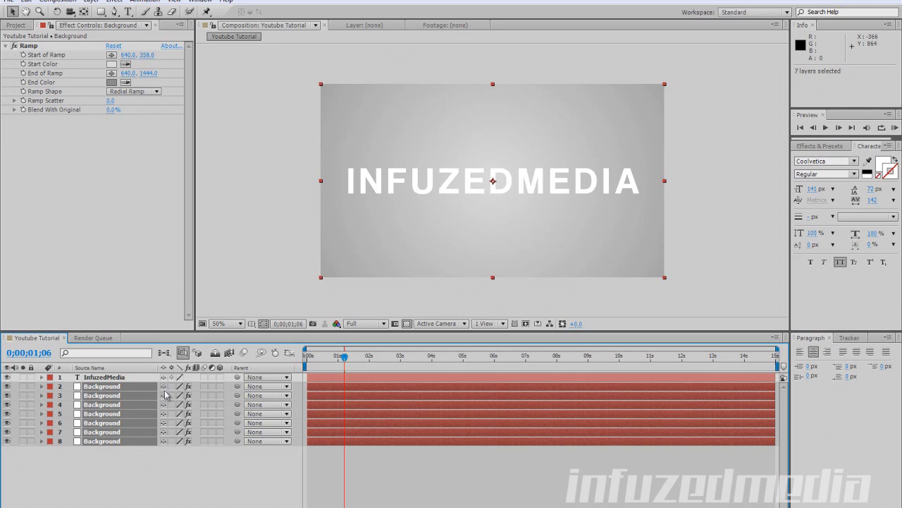
left_click_drag(165, 387, 170, 454)
left_click(215, 353)
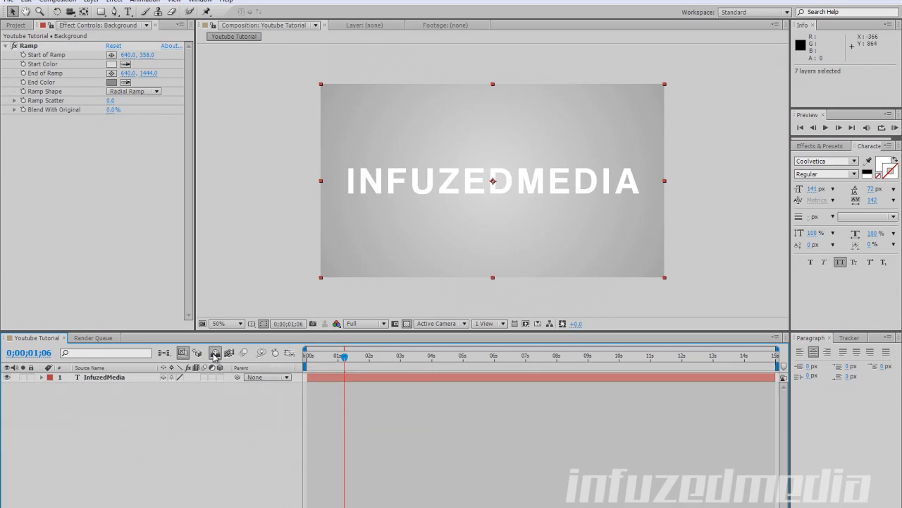
left_click(64, 395)
left_click_drag(153, 392, 60, 460)
left_click_drag(124, 388, 224, 477)
left_click_drag(98, 389, 2, 491)
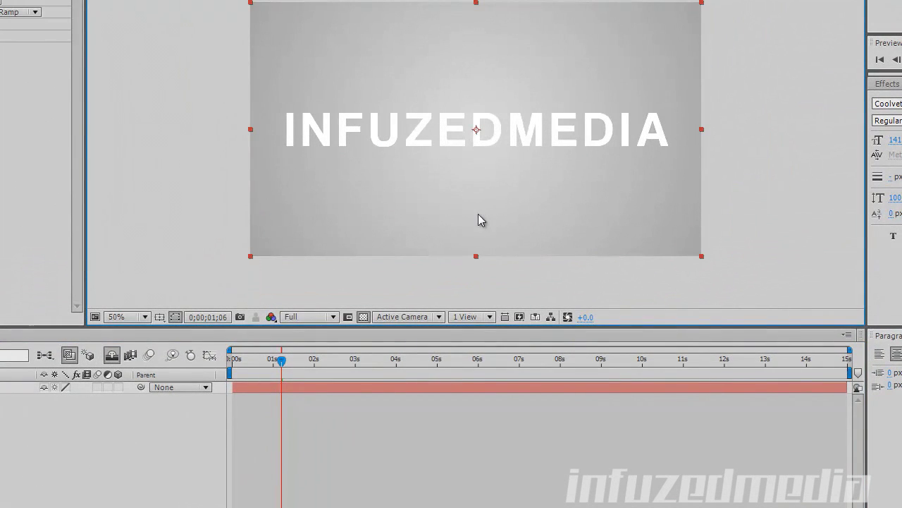
Show the shy layers in the timeline again and delete the duplicate Background layers, keeping a single one
left_click(111, 356)
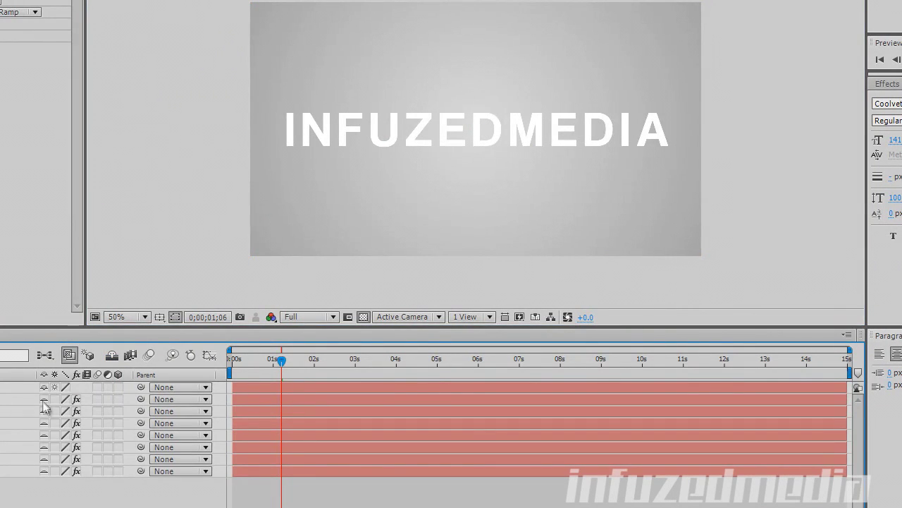
left_click(4, 401)
left_click(40, 466, "shift")
key("Delete")
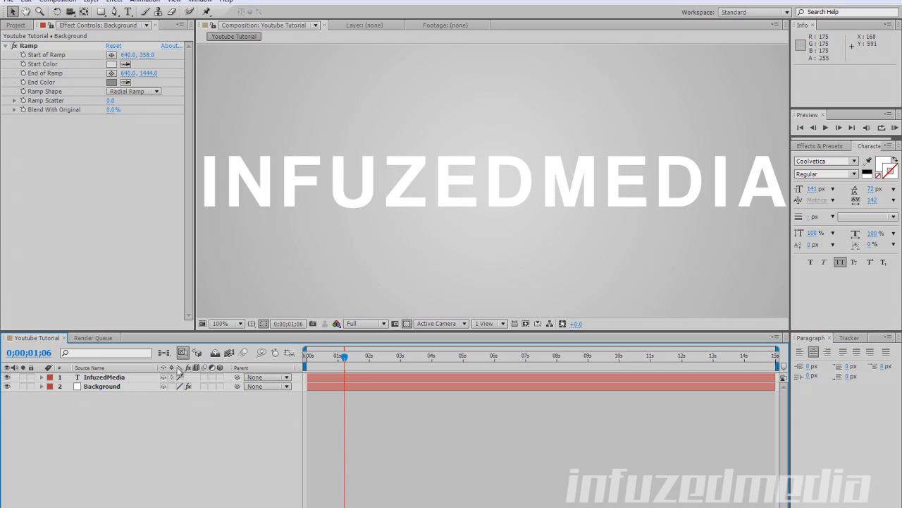
Switch all effects on the Background layer off and on, and do the same for its Ramp effect alone
key("comma")
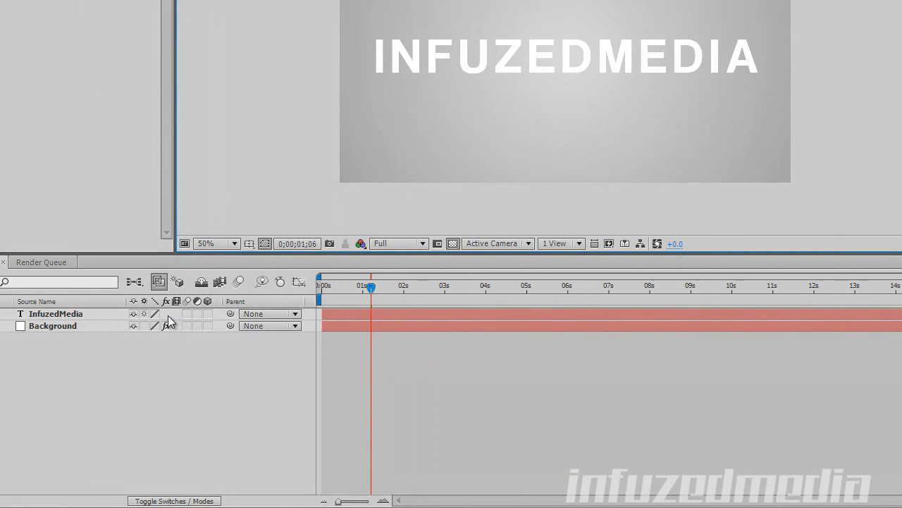
left_click(51, 325)
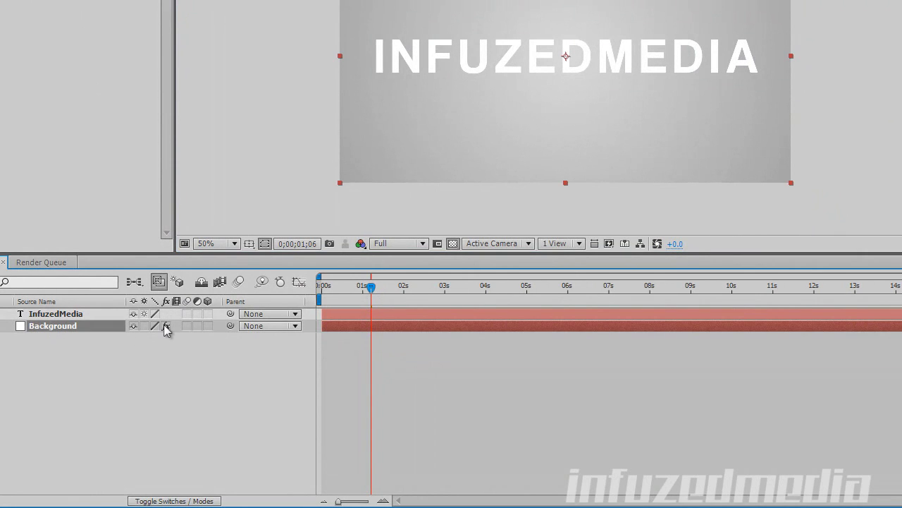
left_click(167, 326)
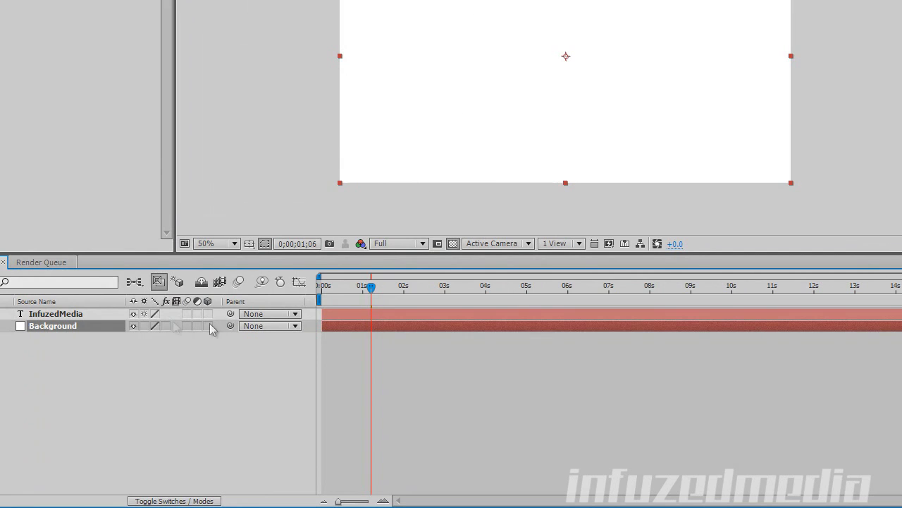
left_click(166, 326)
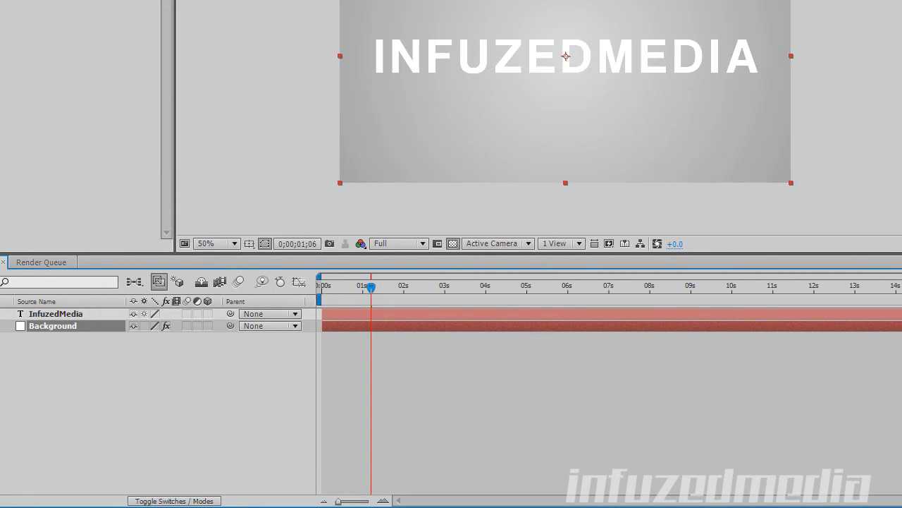
left_click(45, 327)
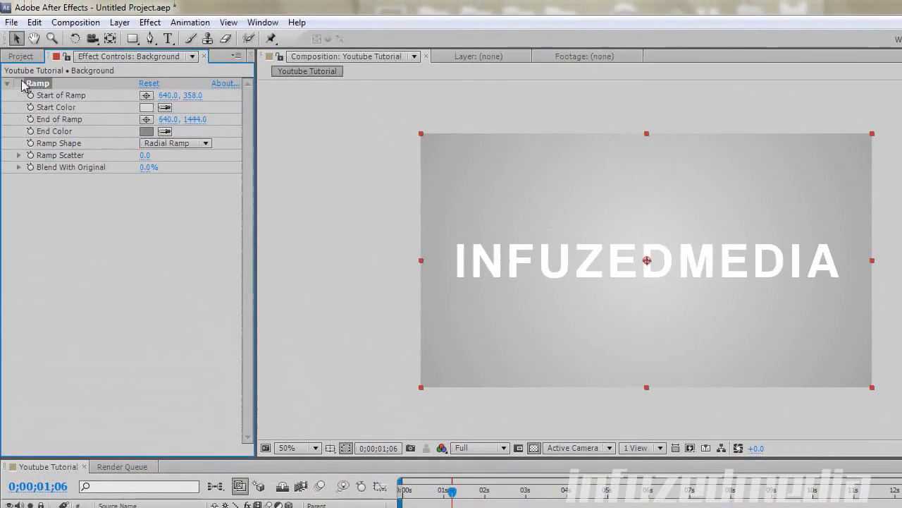
left_click(21, 83)
left_click(21, 83)
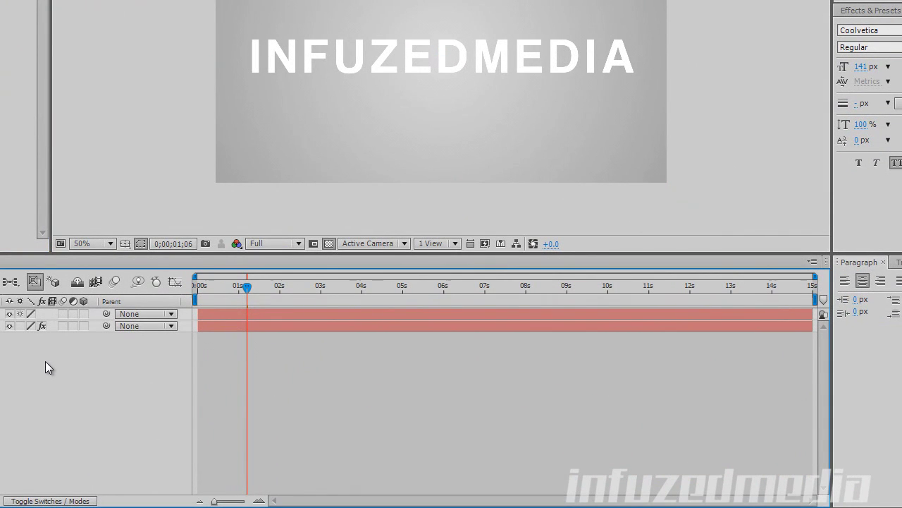
Test motion blur on the InfuzedMedia layer by moving the title up and right, undo the move and turn motion blur off
left_click(63, 313)
left_click(117, 282)
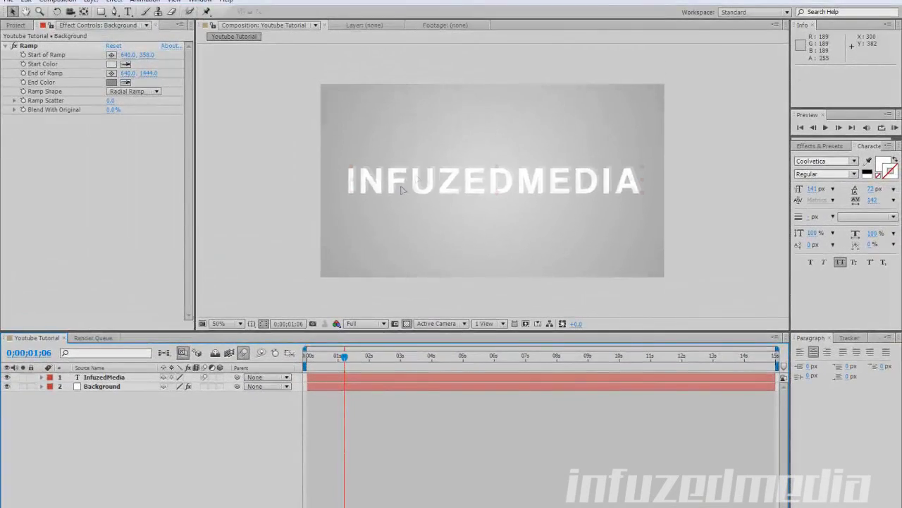
left_click_drag(401, 190, 461, 115)
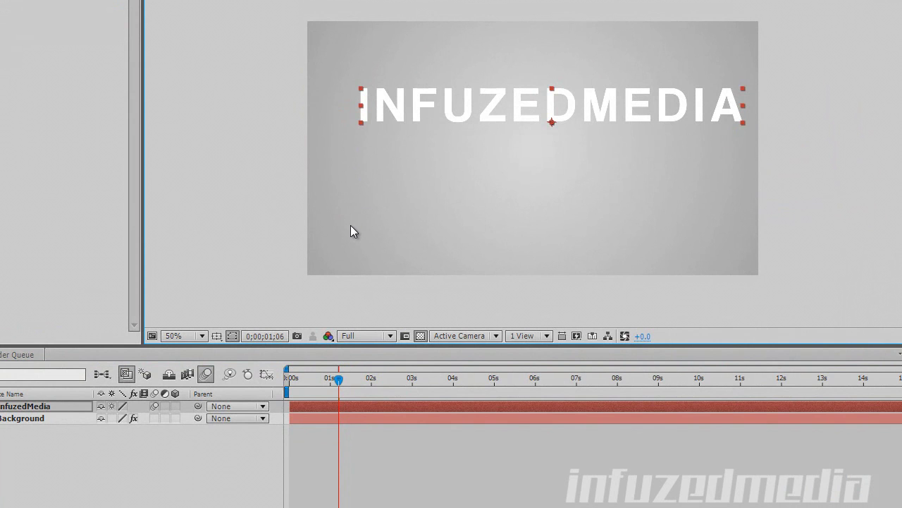
key("ctrl+z")
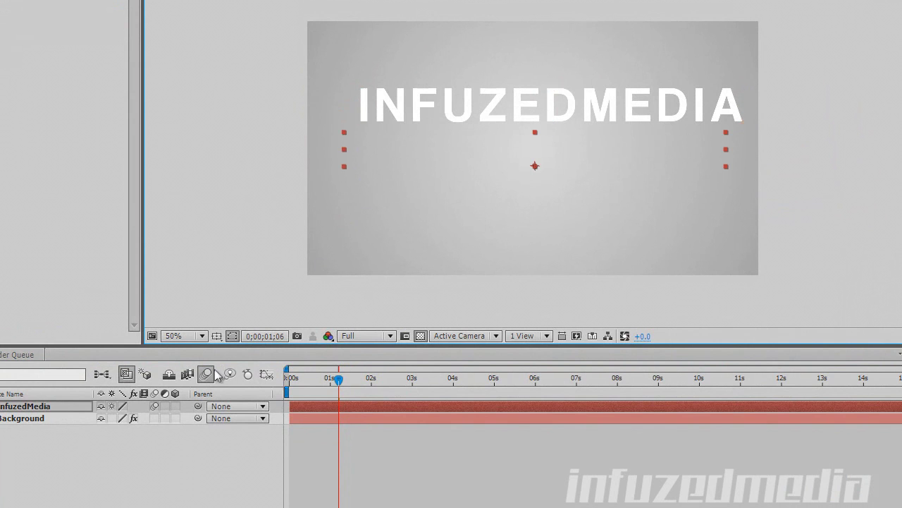
left_click(205, 373)
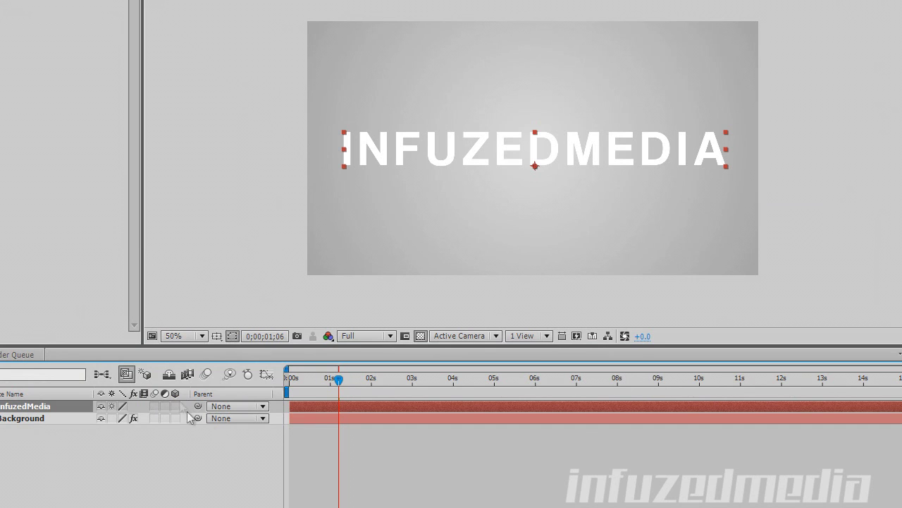
Turn the InfuzedMedia text layer into a 3D layer and select it to show its axis handles
left_click(171, 439)
left_click(174, 406)
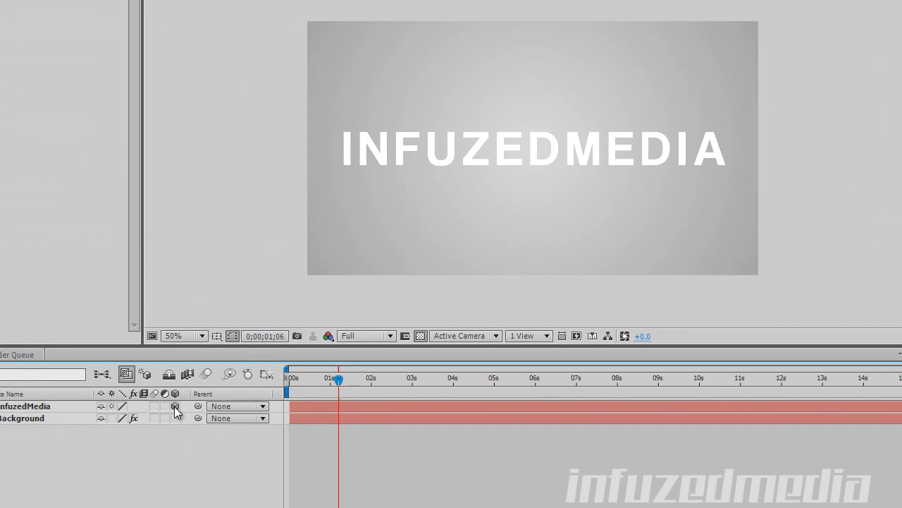
left_click(61, 404)
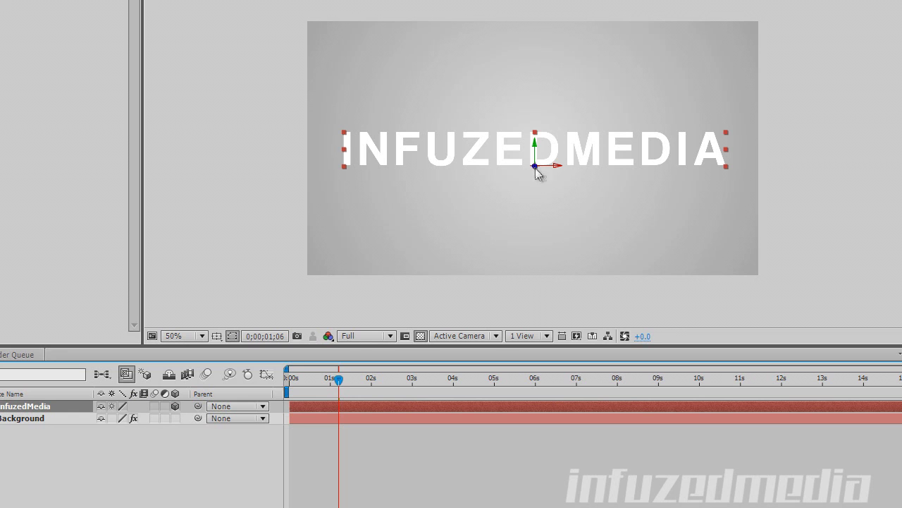
Examine the InfuzedMedia layer's 3D Position and Rotation properties, finishing with Position displayed in the timeline
key("p")
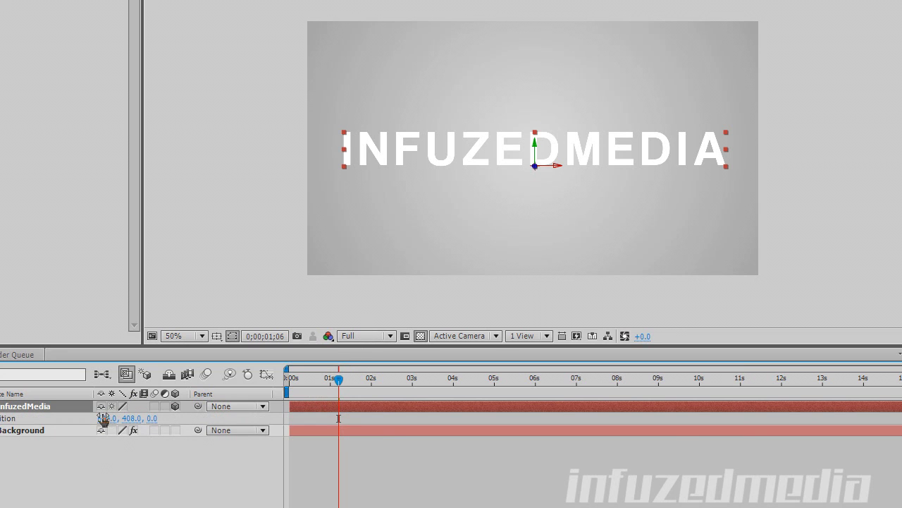
key("r")
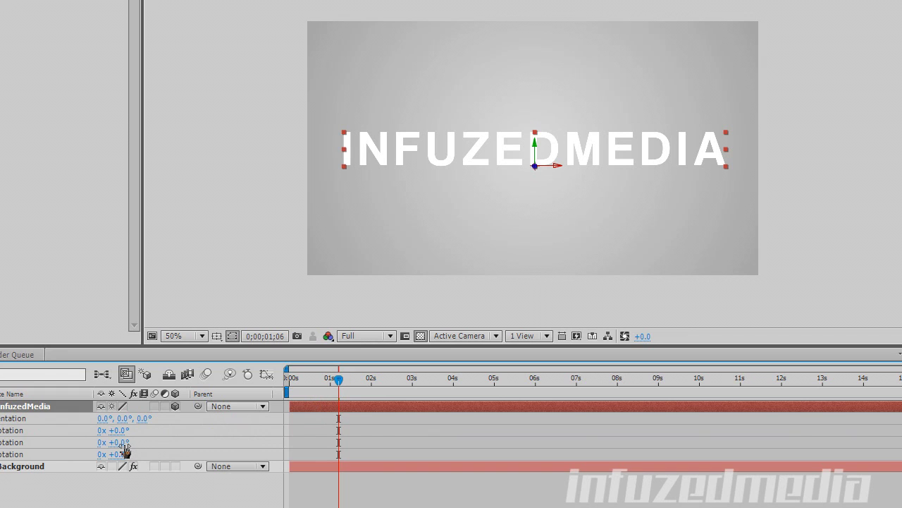
key("p")
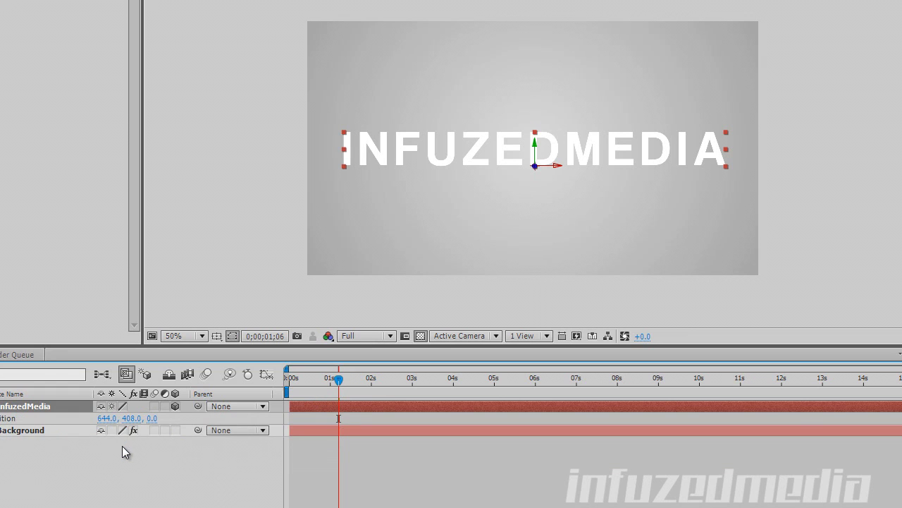
Test moving the InfuzedMedia title back to a Z position of 5630 and rotating it in 3D, undoing each change
left_click_drag(151, 418, 132, 418)
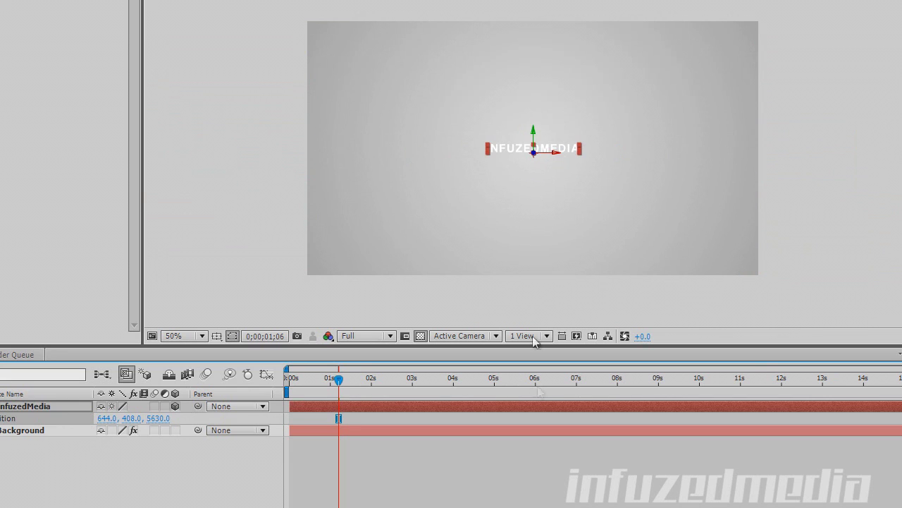
key("ctrl+z")
key("r")
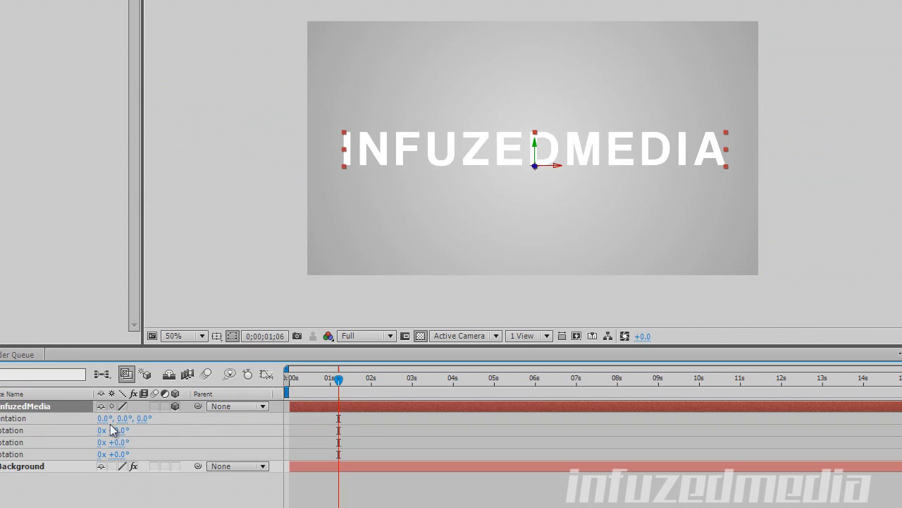
left_click_drag(115, 442, 70, 450)
key("ctrl+z")
key("ctrl+z")
key("ctrl+z")
key("ctrl+z")
key("r")
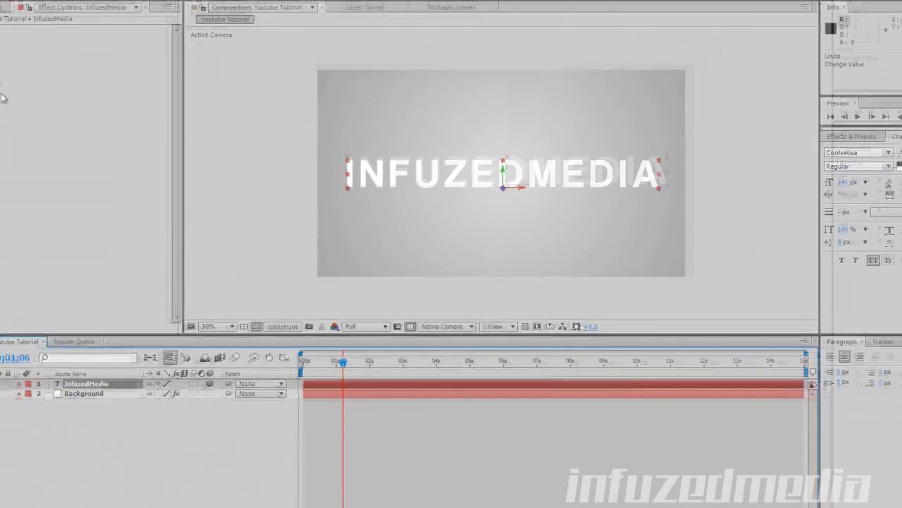
Deselect the title layer and save the project to the Desktop as YouTube Tutorial
left_click(274, 148)
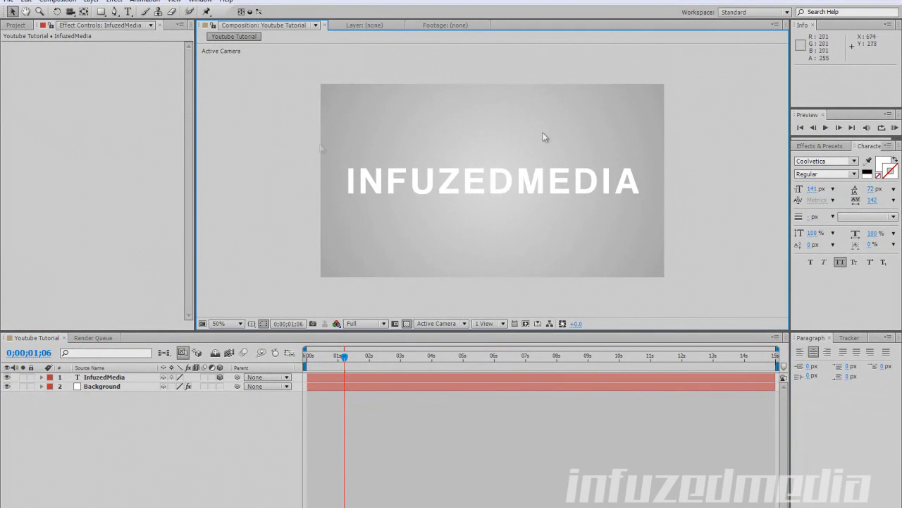
key("slash")
key("comma")
key("comma")
left_click(10, 2)
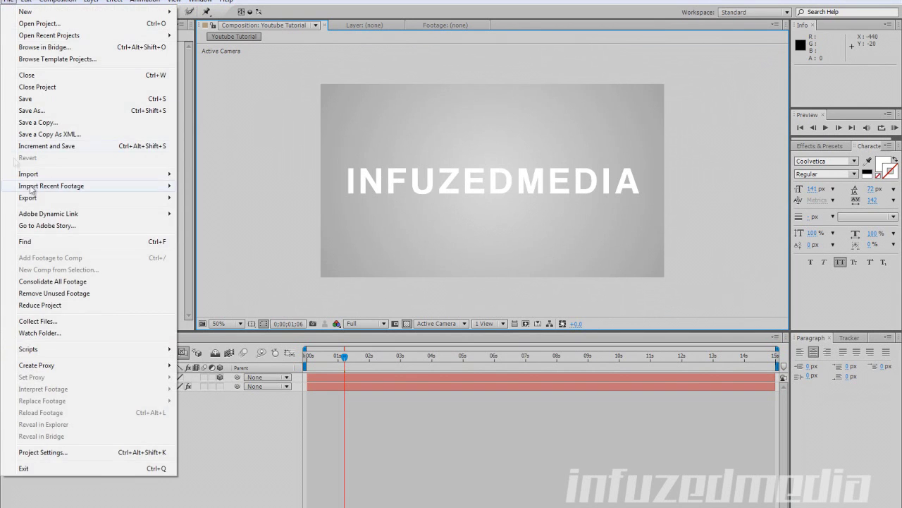
left_click(57, 109)
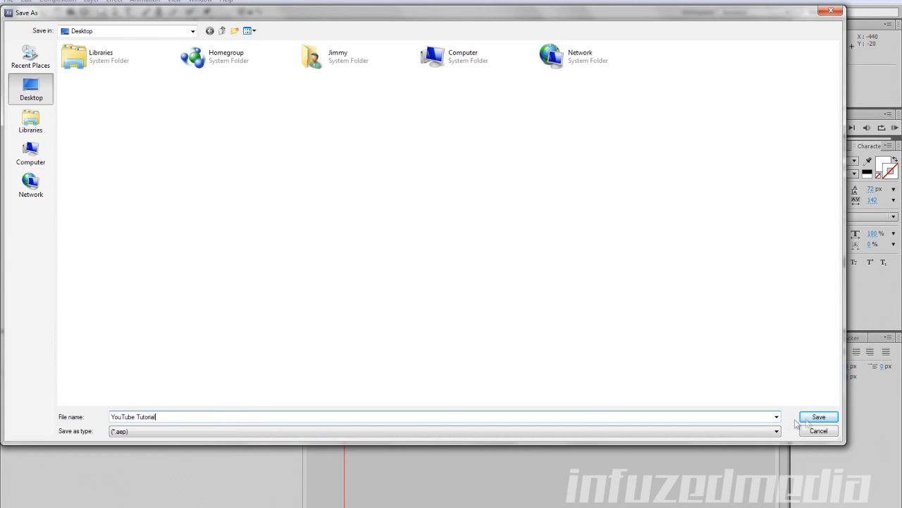
left_click(807, 417)
Add the Youtube Tutorial composition to the render queue and accept render settings with Best quality and Full resolution
left_click(60, 3)
left_click(60, 2)
left_click(57, 3)
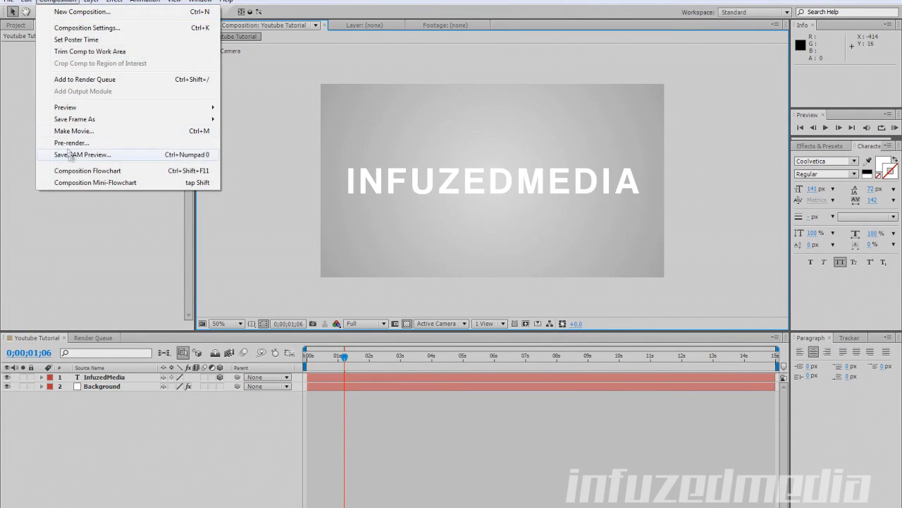
left_click(110, 129)
left_click(96, 398)
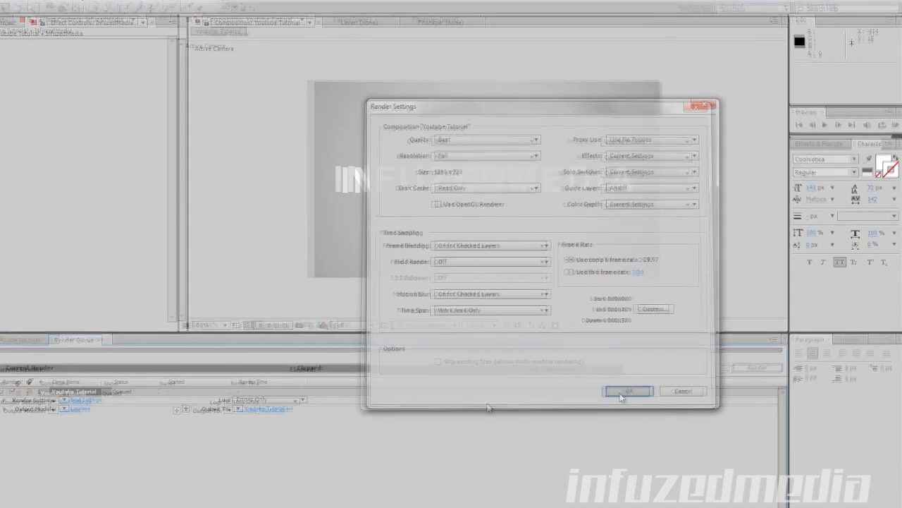
left_click(631, 389)
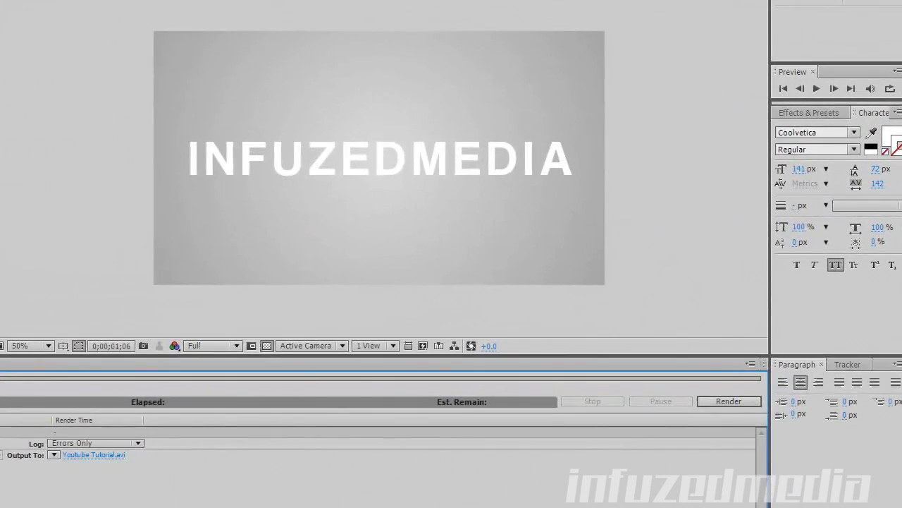
Configure the render's output module with AVI format and audio output enabled at 48.000 kHz, 16 Bit, Stereo
left_click(1, 454)
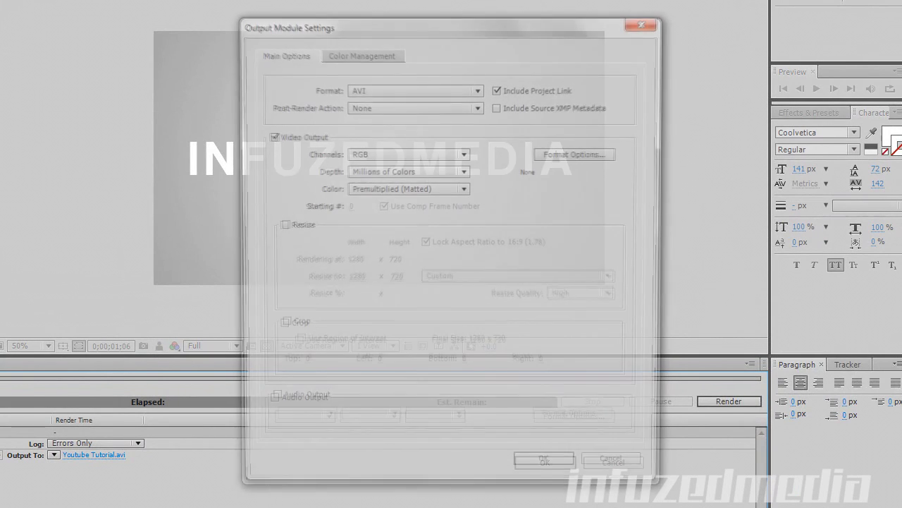
left_click(396, 90)
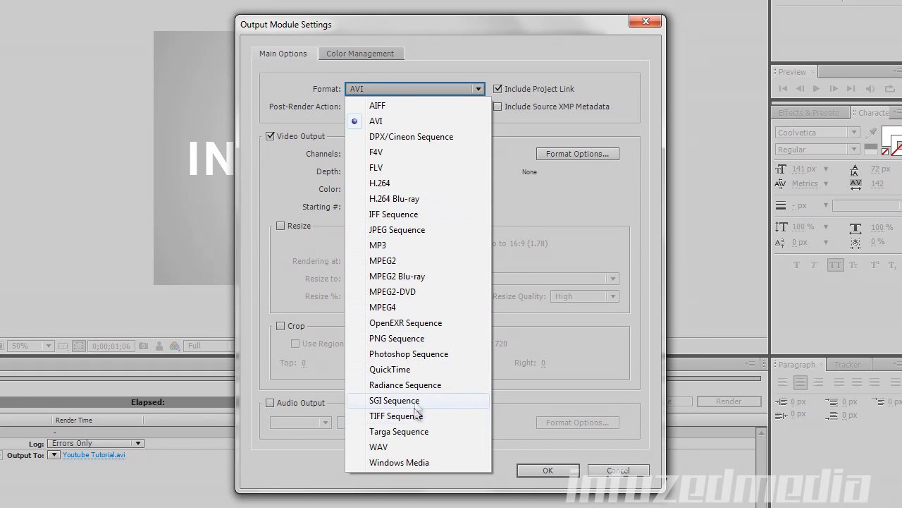
left_click(457, 448)
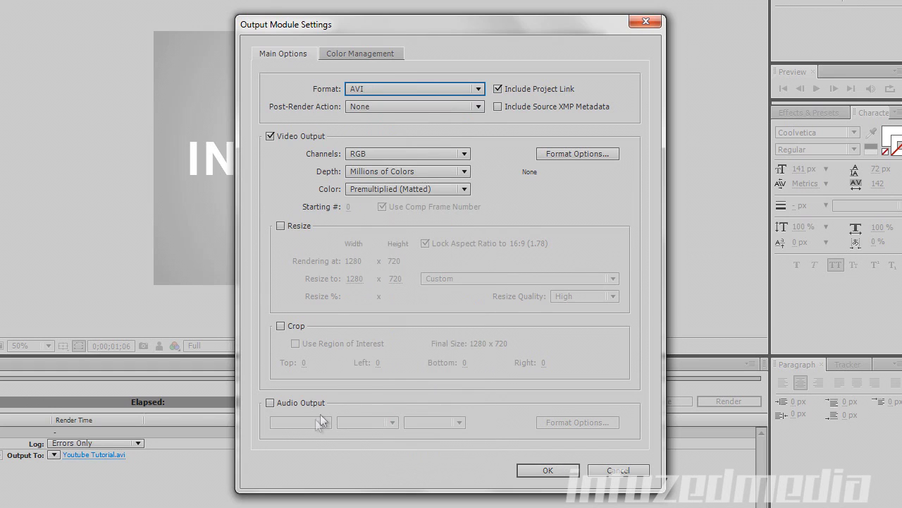
left_click(284, 402)
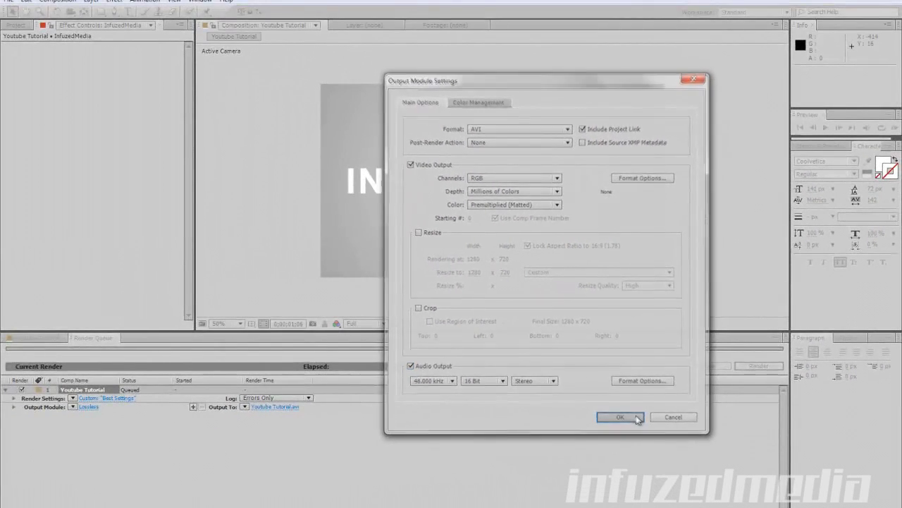
left_click(568, 471)
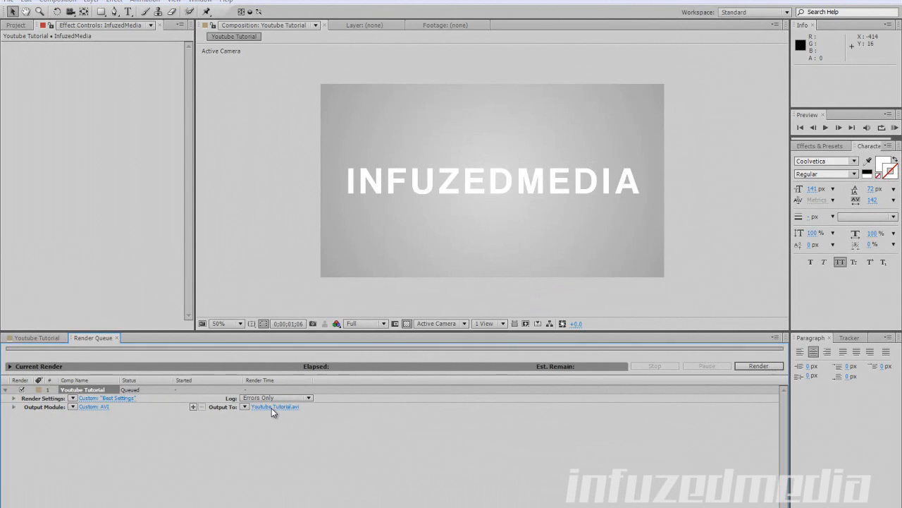
Set the movie output to Youtube Tutorial.avi on the Desktop, and start the render briefly before stopping it
left_click(273, 407)
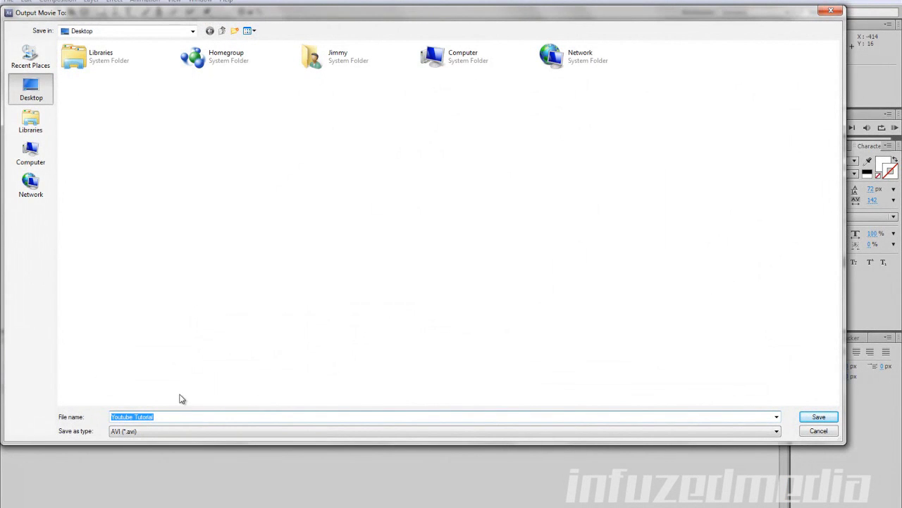
left_click(815, 417)
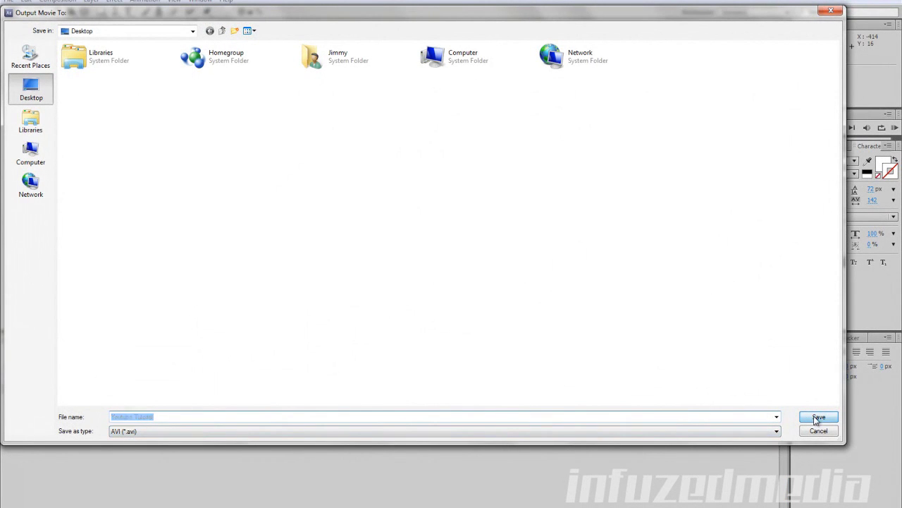
left_click(759, 366)
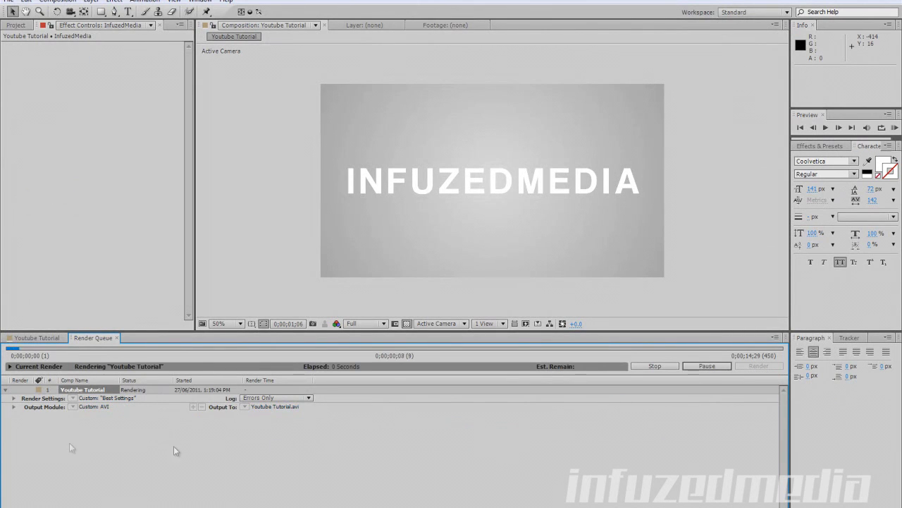
left_click(646, 368)
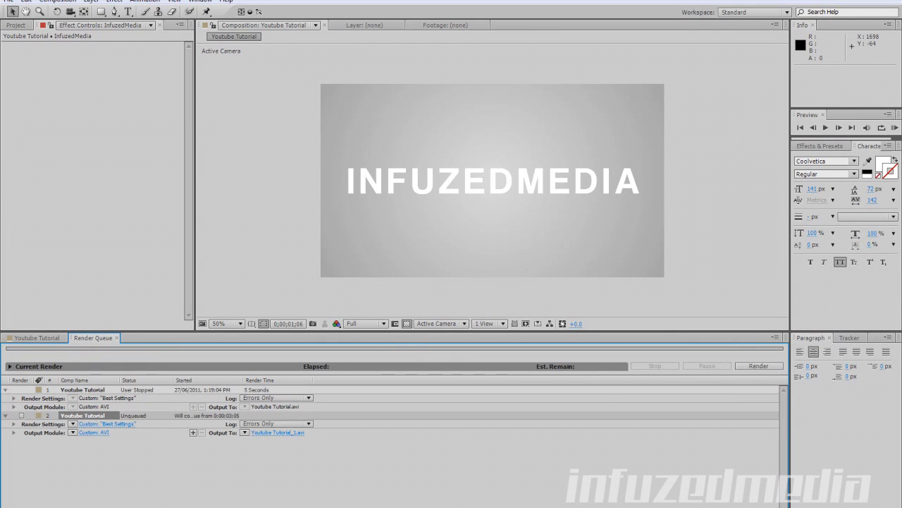
Quit After Effects and examine the InfuzedMedia YouTube channel page in the browser, including its uploads and information section
key("ctrl+q")
left_click(479, 270)
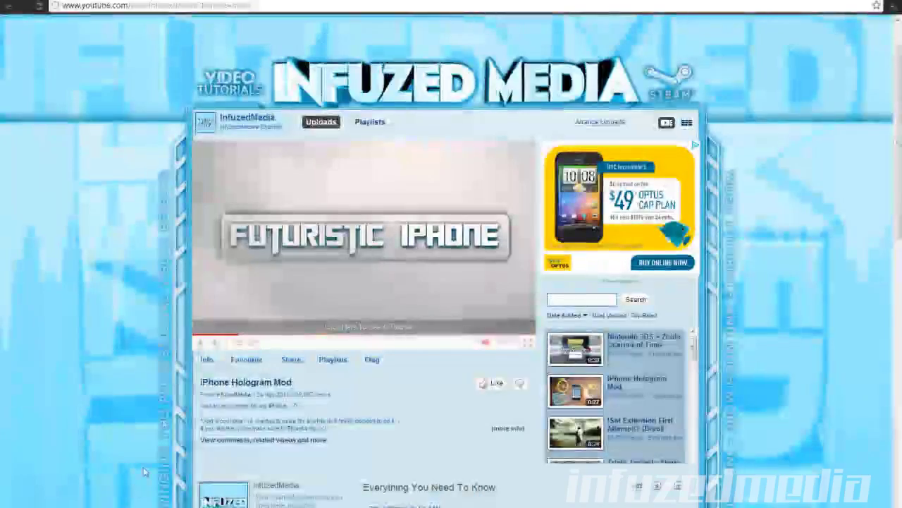
scroll(342, 437, "down", 3)
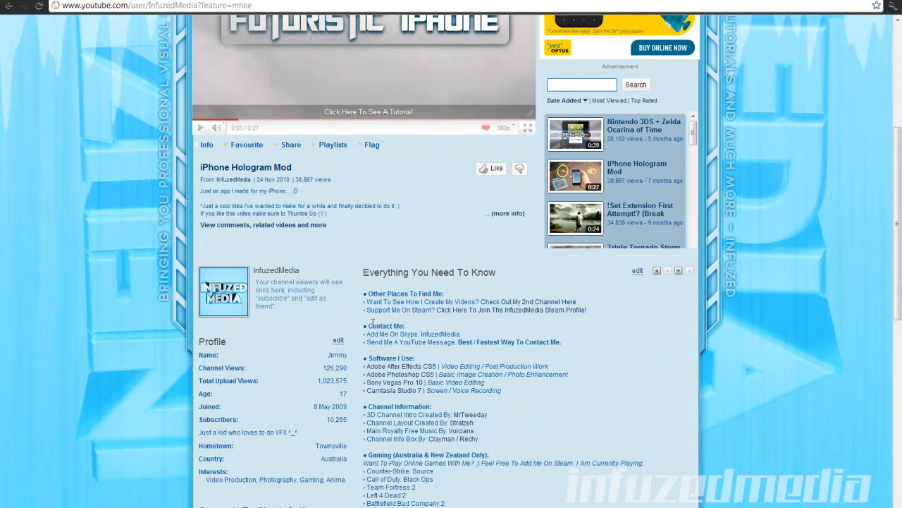
scroll(372, 323, "up", 3)
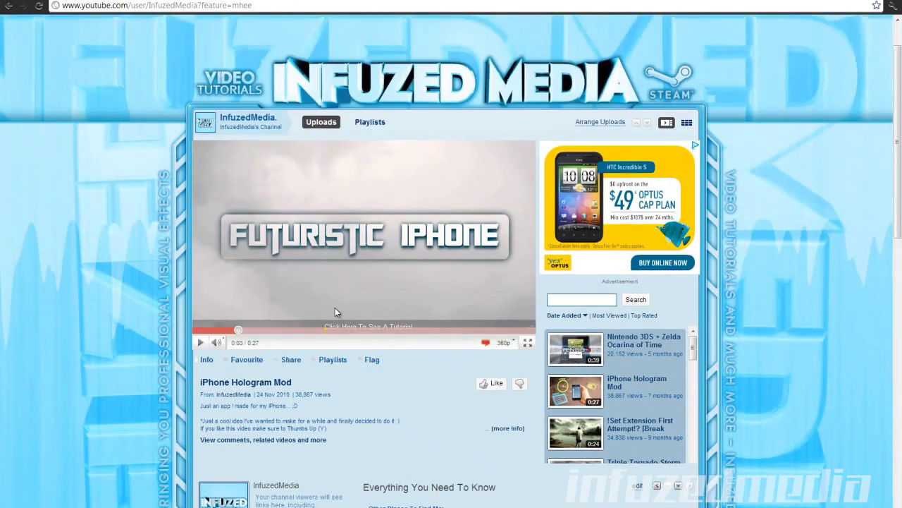
scroll(167, 316, "down", 4)
scroll(167, 316, "up", 4)
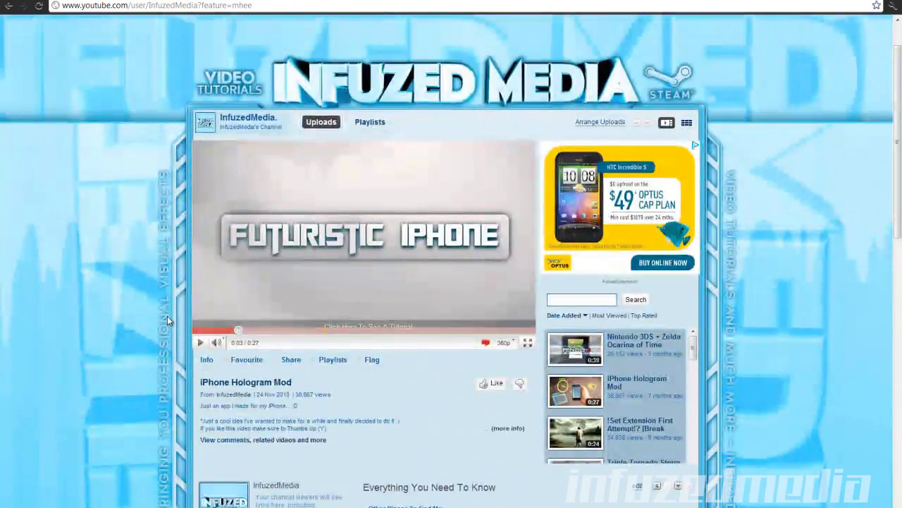
scroll(138, 351, "down", 2)
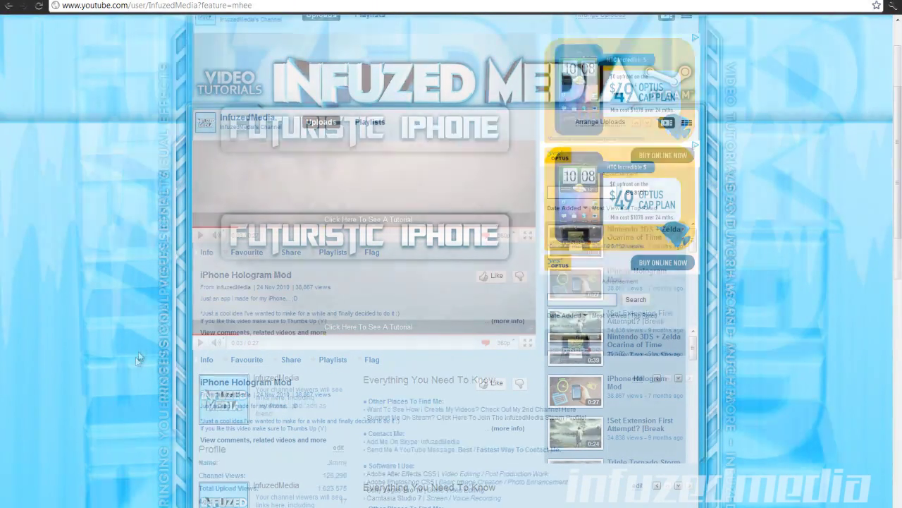
scroll(135, 360, "down", 1)
scroll(327, 275, "up", 2)
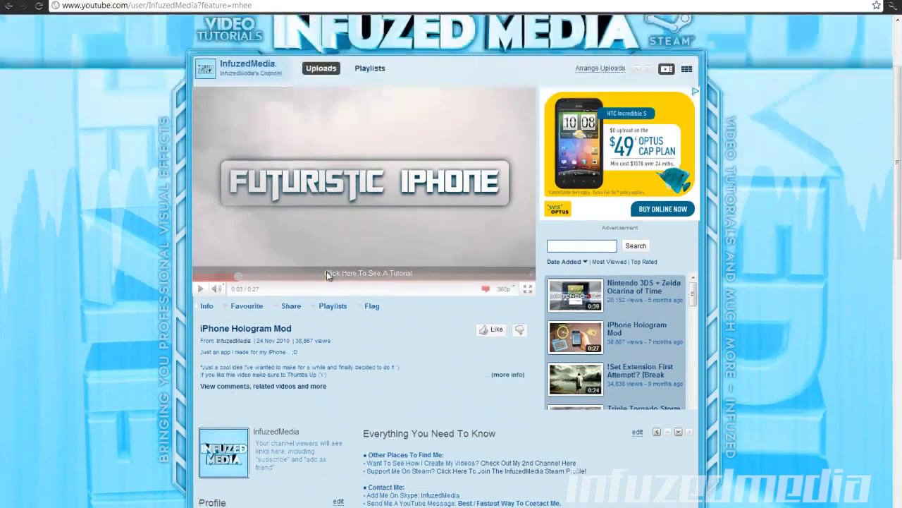
scroll(315, 305, "up", 1)
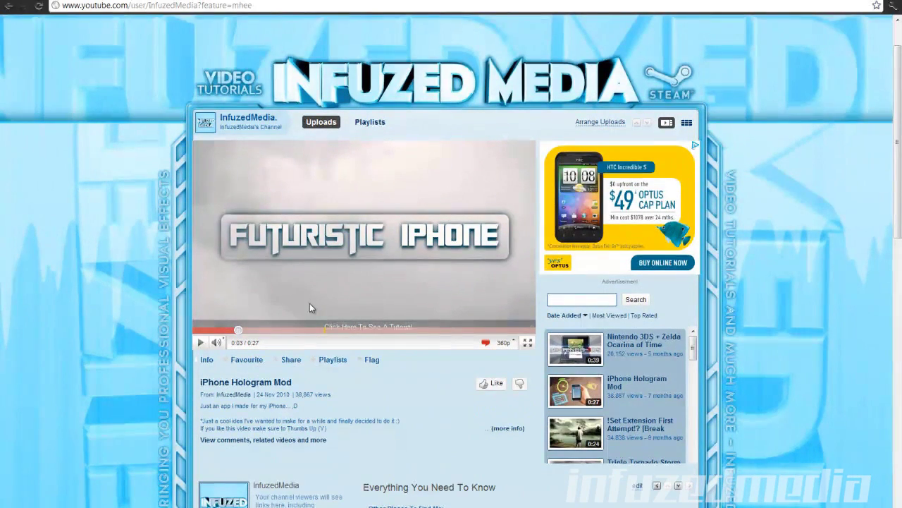